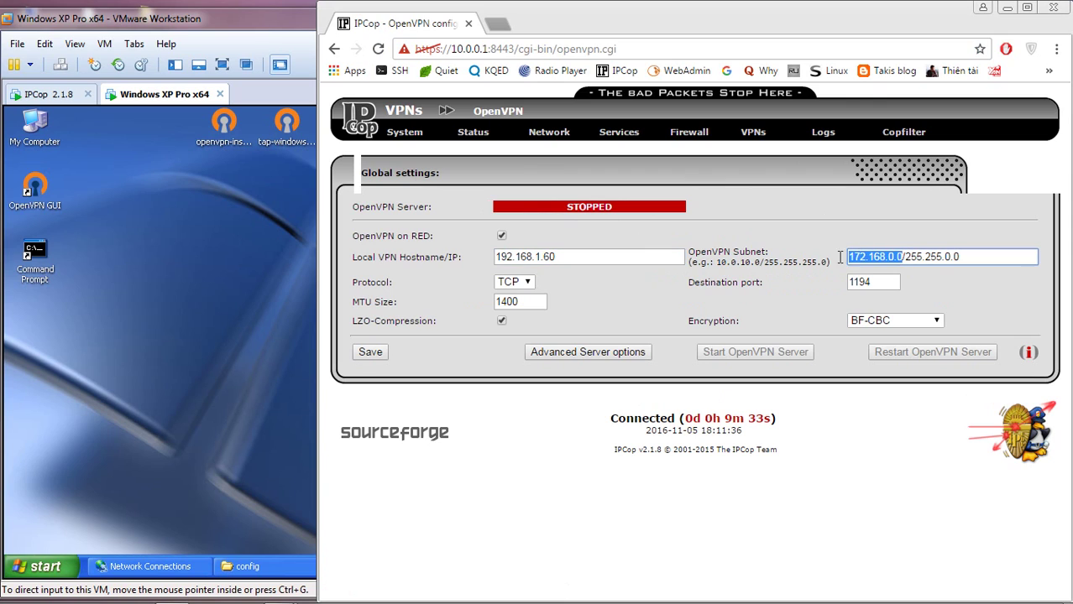
- Set the OpenVPN subnet to 10.10.0.0, keeping TCP, port 1194 and MTU 1400
type("10.10")
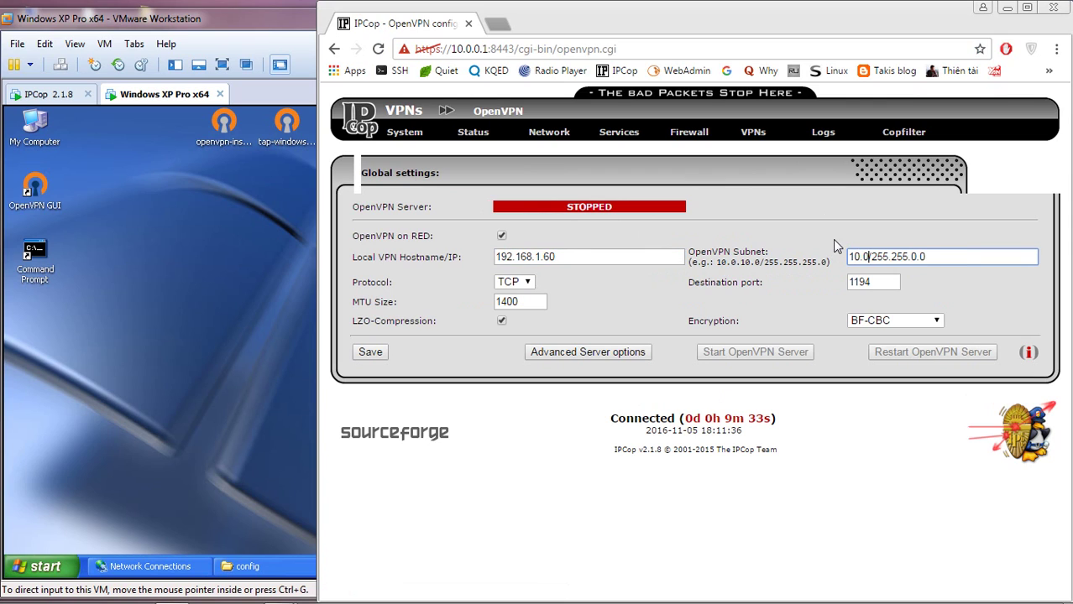
type(".0.0")
left_click(529, 285)
left_click(531, 287)
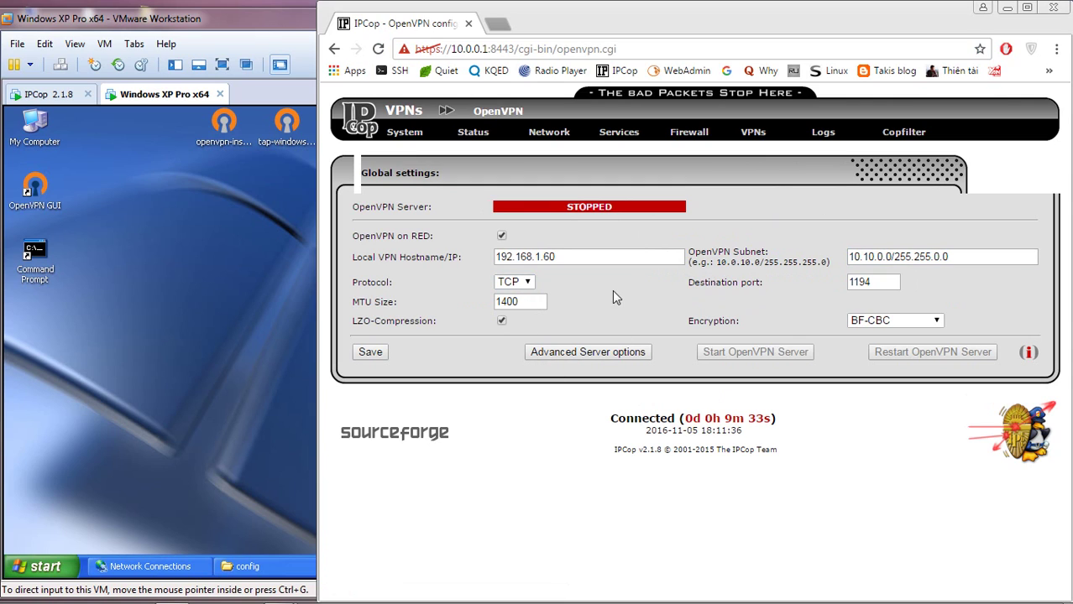
left_click(860, 282)
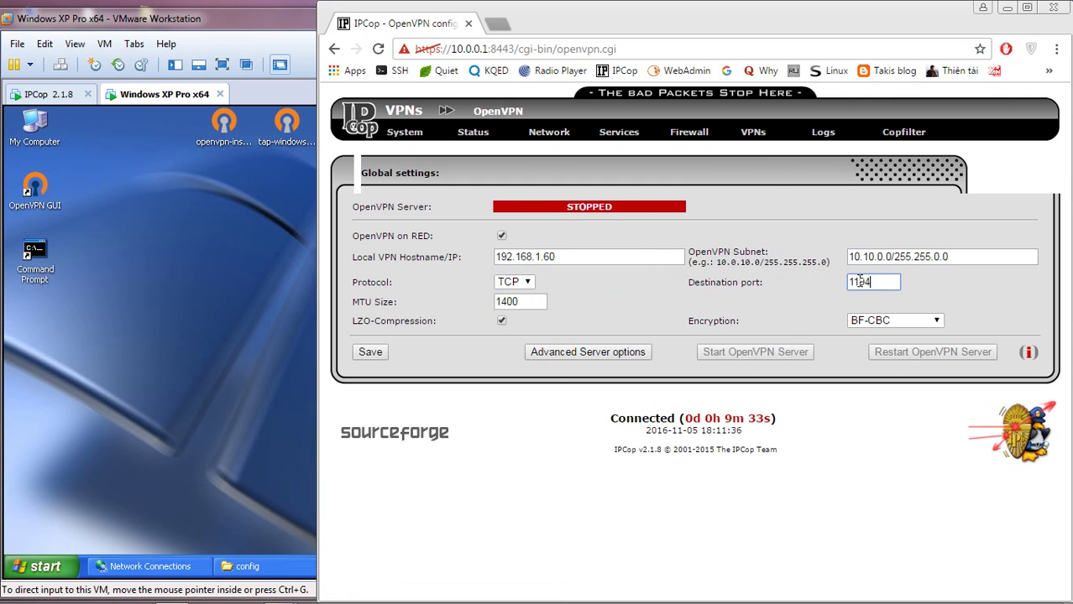
double_click(521, 302)
left_click(611, 306)
- Save the global OpenVPN settings and go to the VPNs > CA page
left_click(376, 356)
mouse_move(764, 133)
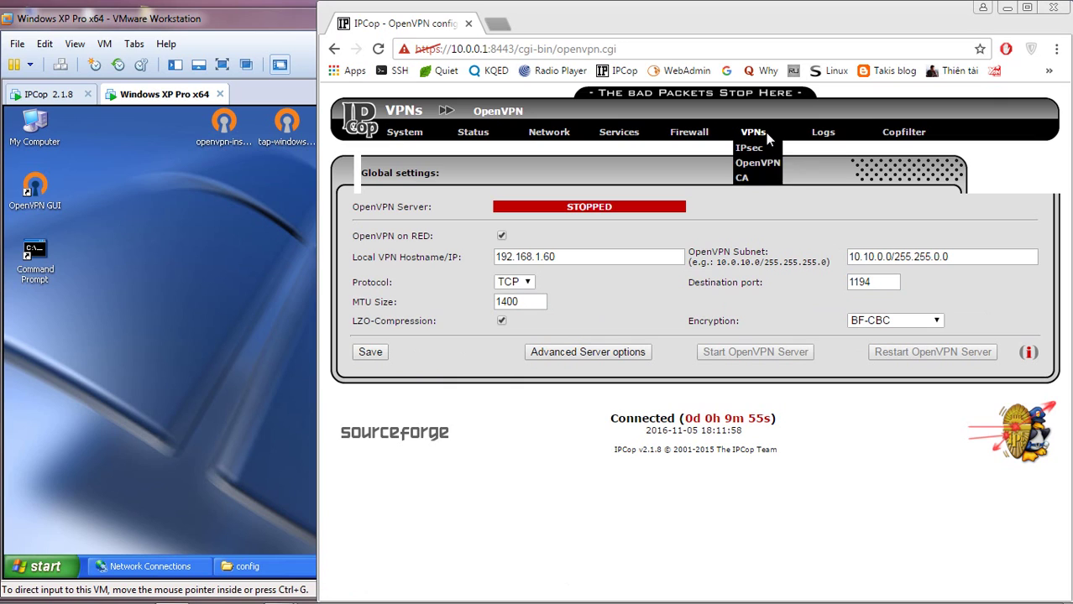
left_click(743, 178)
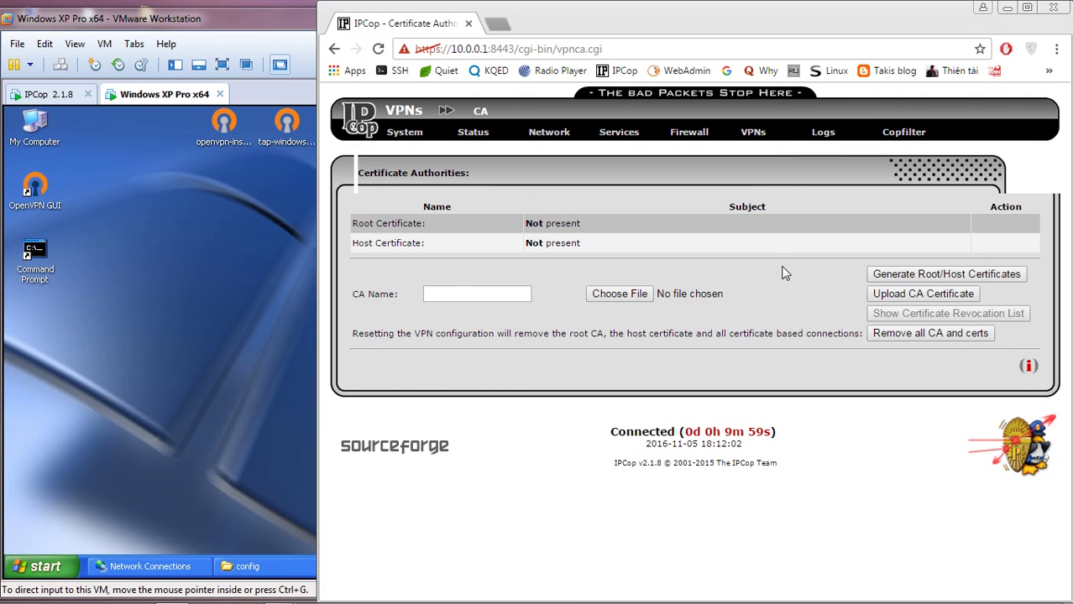
- Open the root/host certificate form and replace organization VNU with UIT
left_click_drag(587, 223, 451, 246)
left_click(452, 246)
left_click(930, 276)
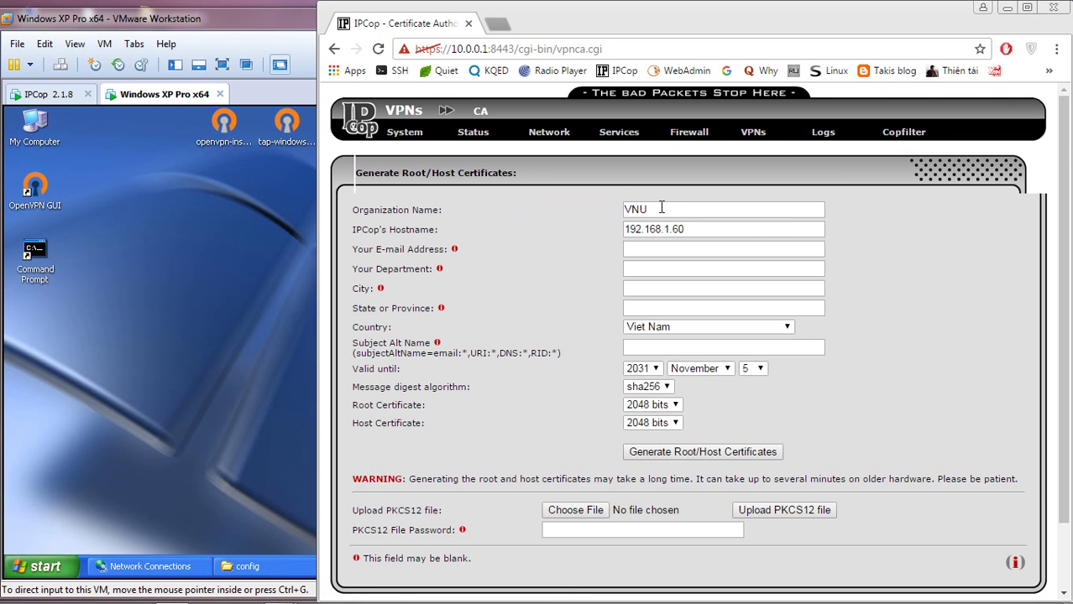
left_click_drag(662, 207, 577, 212)
type("UIT")
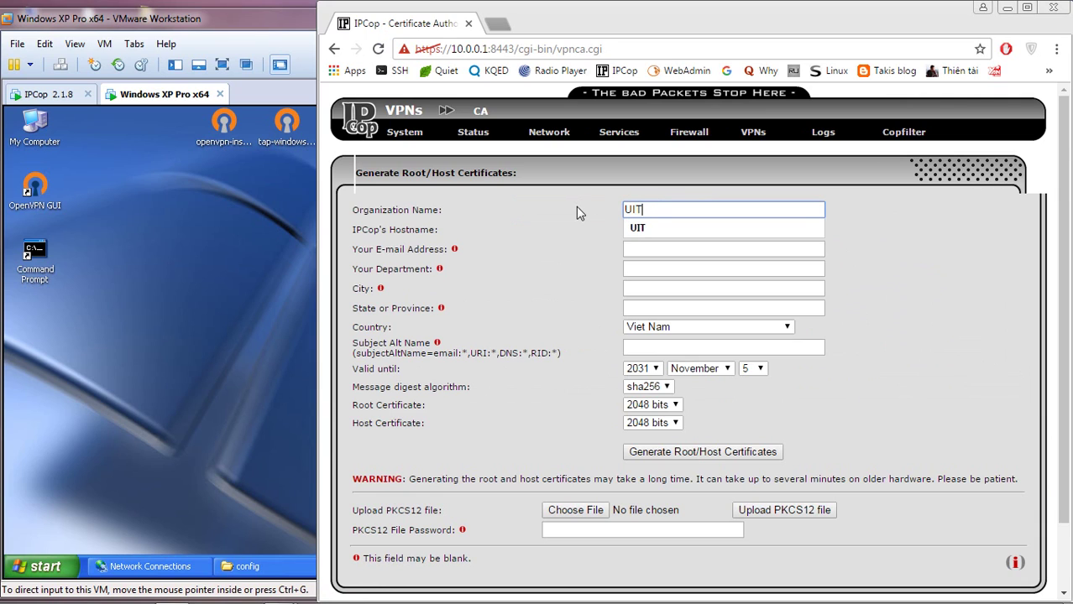
left_click(653, 234)
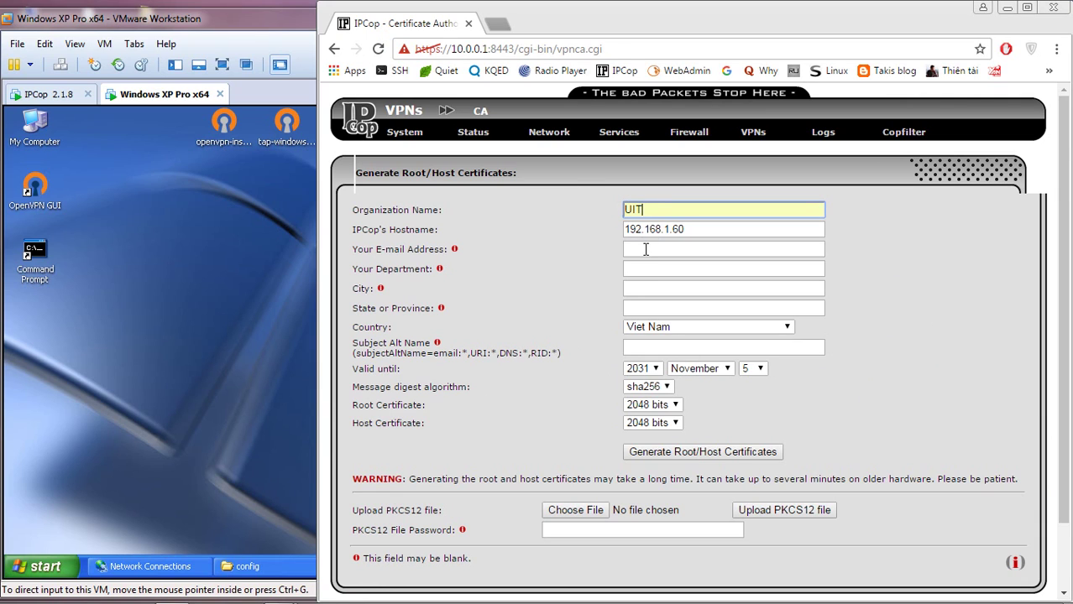
- Fill in the contact e-mail, department UIT and city Ho Chi Minh
left_click(646, 250)
left_click(647, 249)
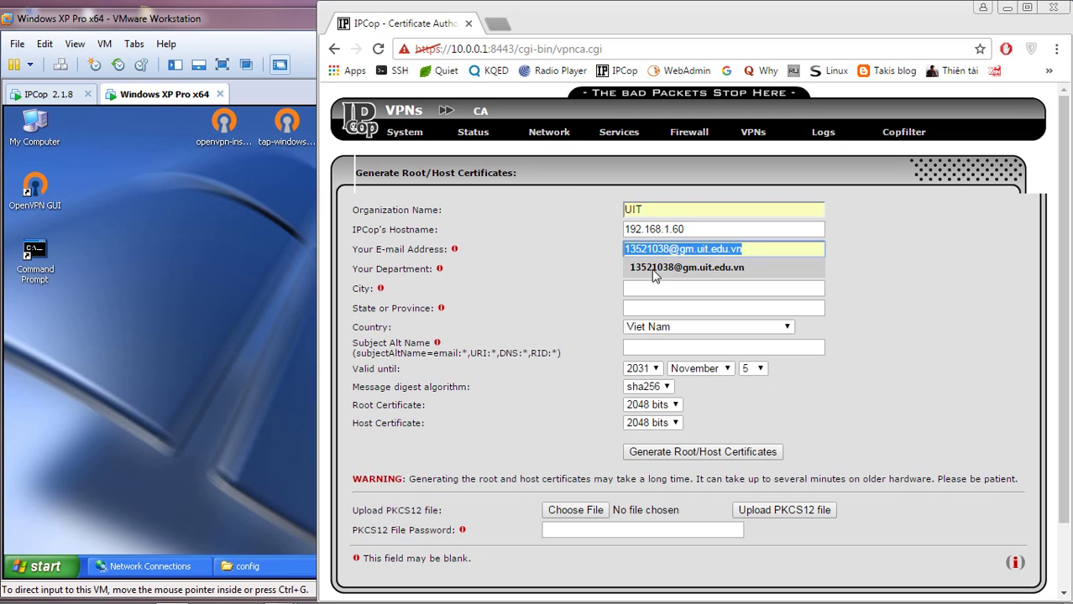
left_click(652, 266)
left_click(649, 268)
left_click(648, 268)
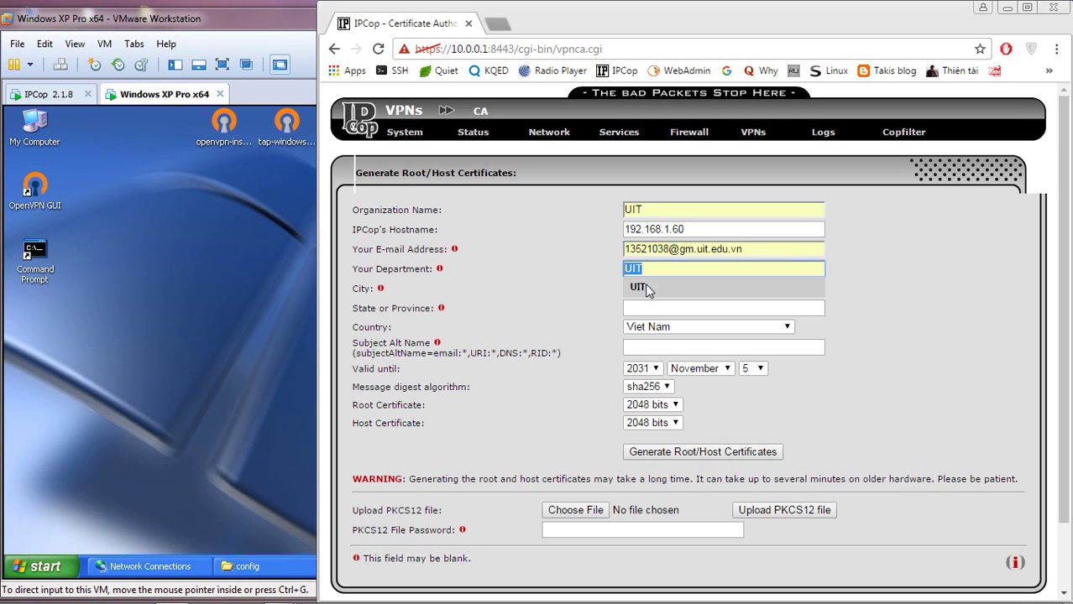
left_click(647, 285)
left_click(653, 288)
left_click(653, 289)
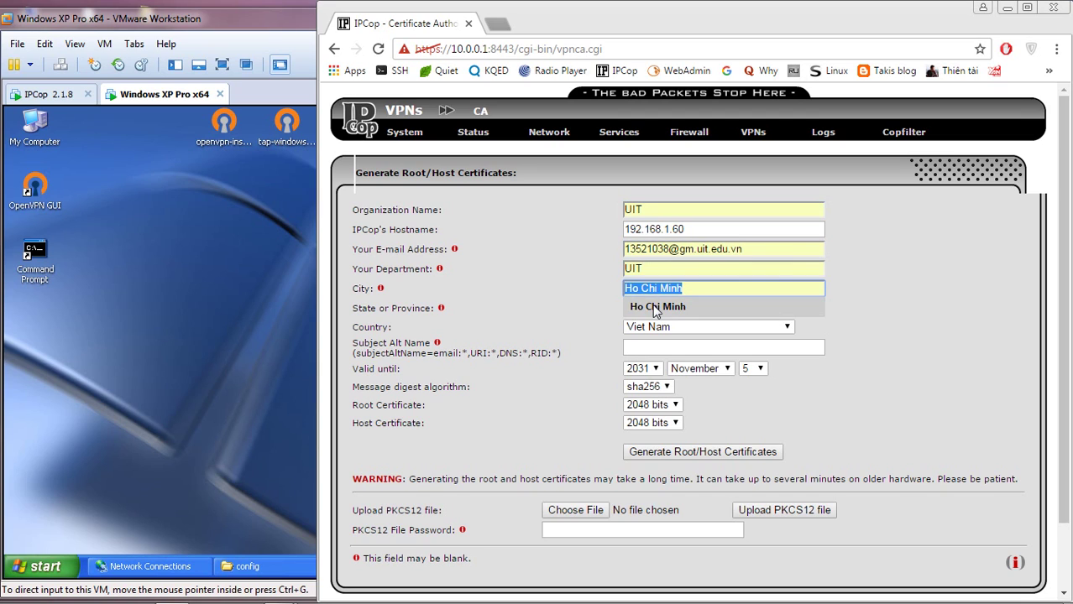
left_click(654, 308)
- Set state Ho Chi Minh, keep country Viet Nam, and generate the root and host certificates
left_click(668, 310)
left_click(653, 326)
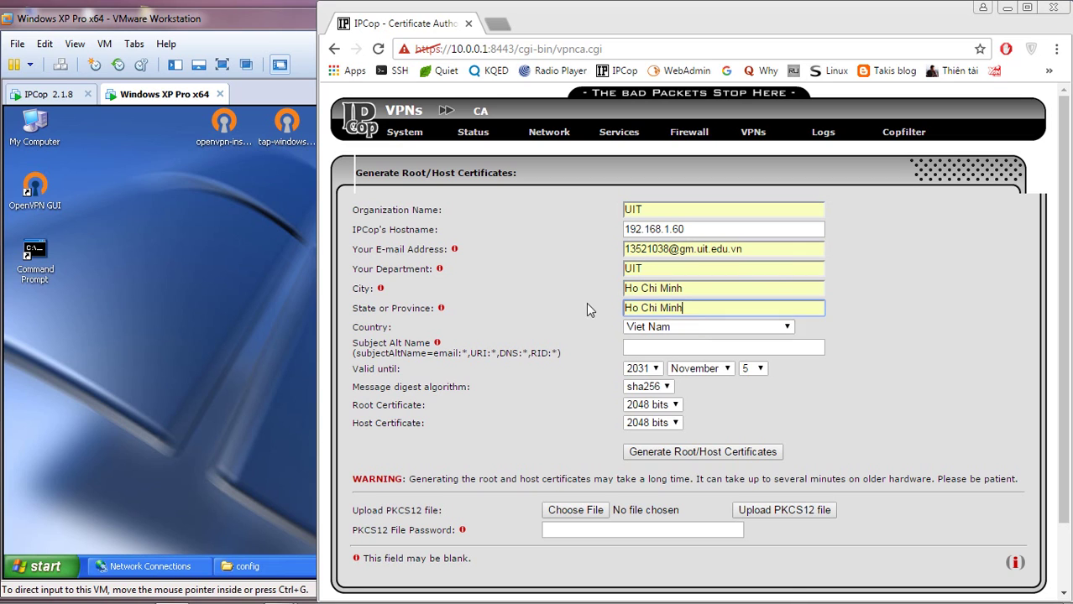
left_click(692, 328)
left_click(691, 329)
left_click(682, 347)
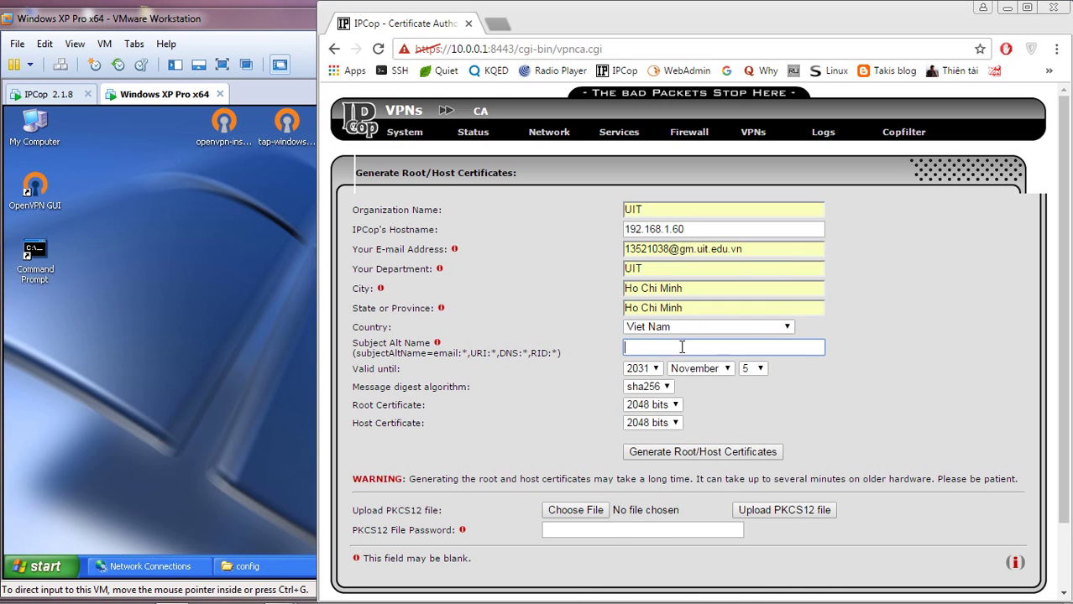
left_click_drag(762, 428, 567, 307)
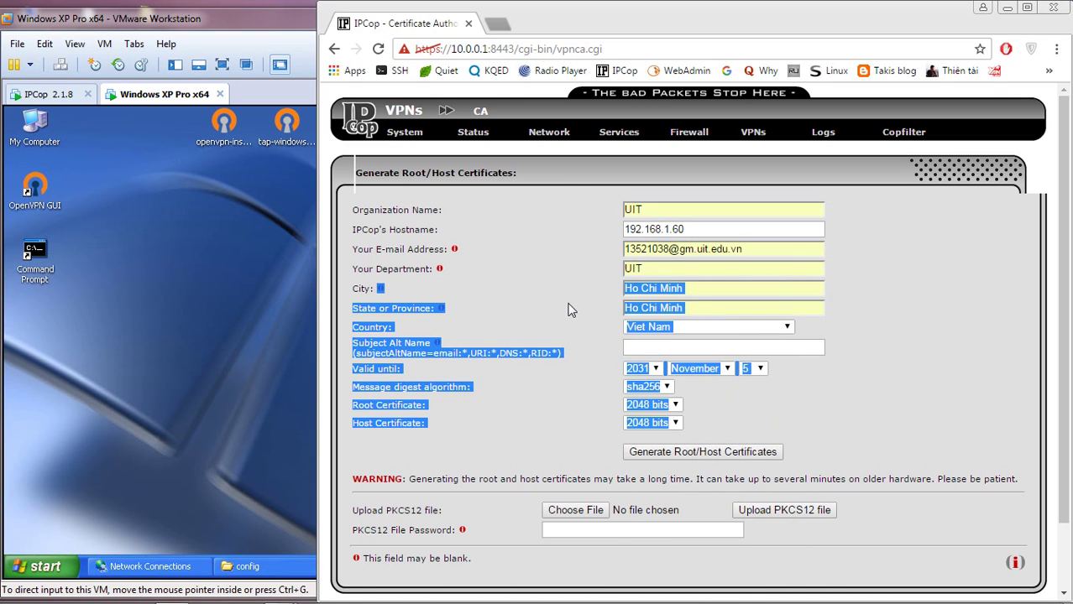
left_click(567, 307)
scroll(751, 424, "down", 1)
left_click(711, 377)
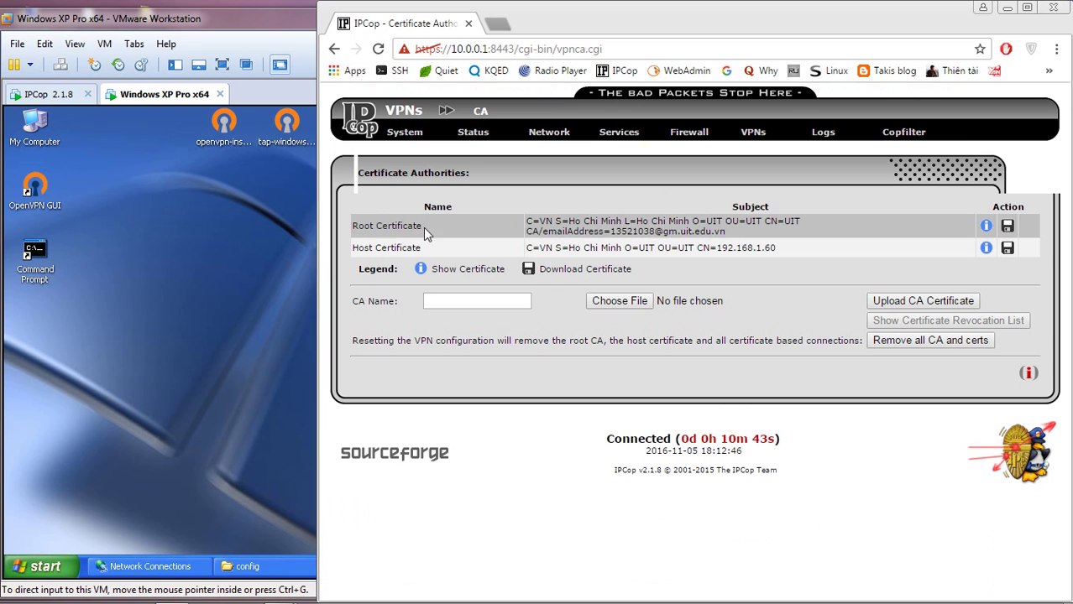
- View the root certificate's details, then return to the Certificate Authorities list
left_click_drag(423, 227, 359, 226)
left_click_drag(524, 227, 709, 222)
left_click(985, 228)
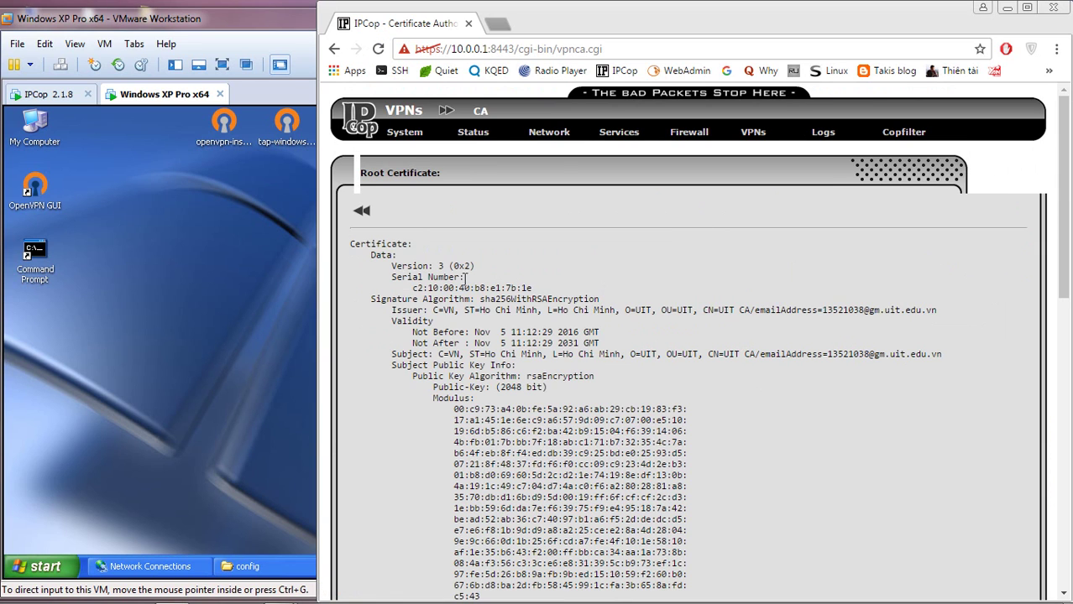
left_click_drag(721, 252, 592, 379)
left_click(592, 379)
left_click_drag(1066, 226, 1034, 186)
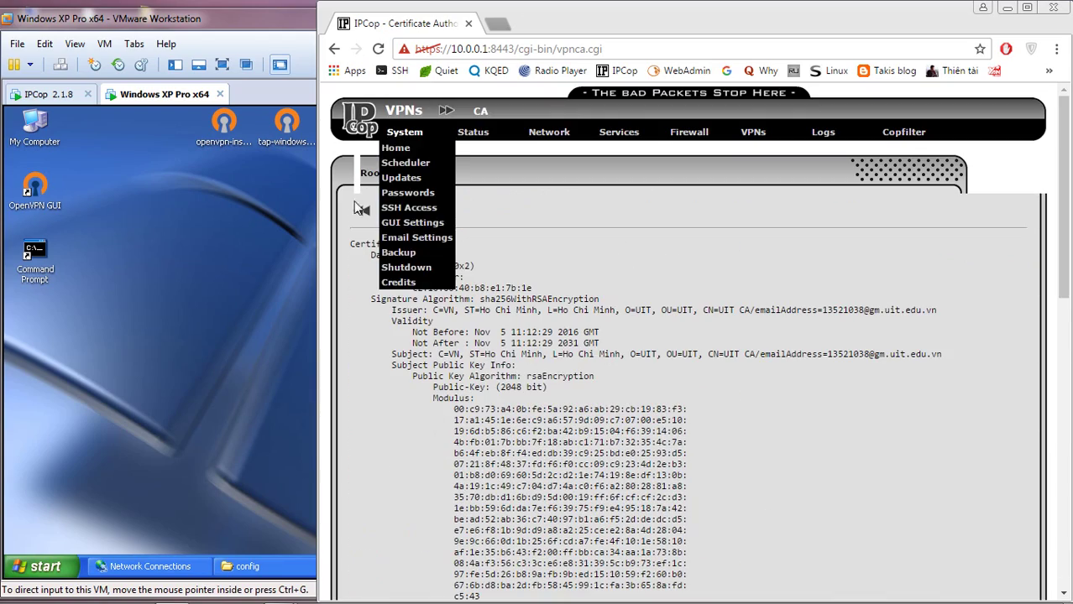
left_click(361, 211)
- Start the OpenVPN server from VPNs > OpenVPN and begin adding a client connection
mouse_move(755, 135)
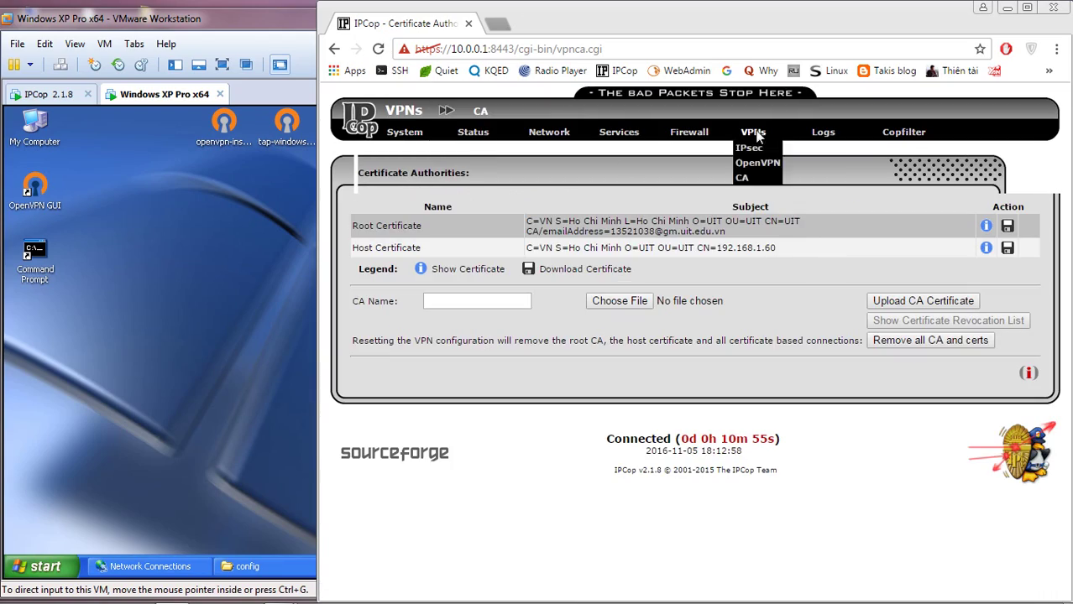
left_click(755, 164)
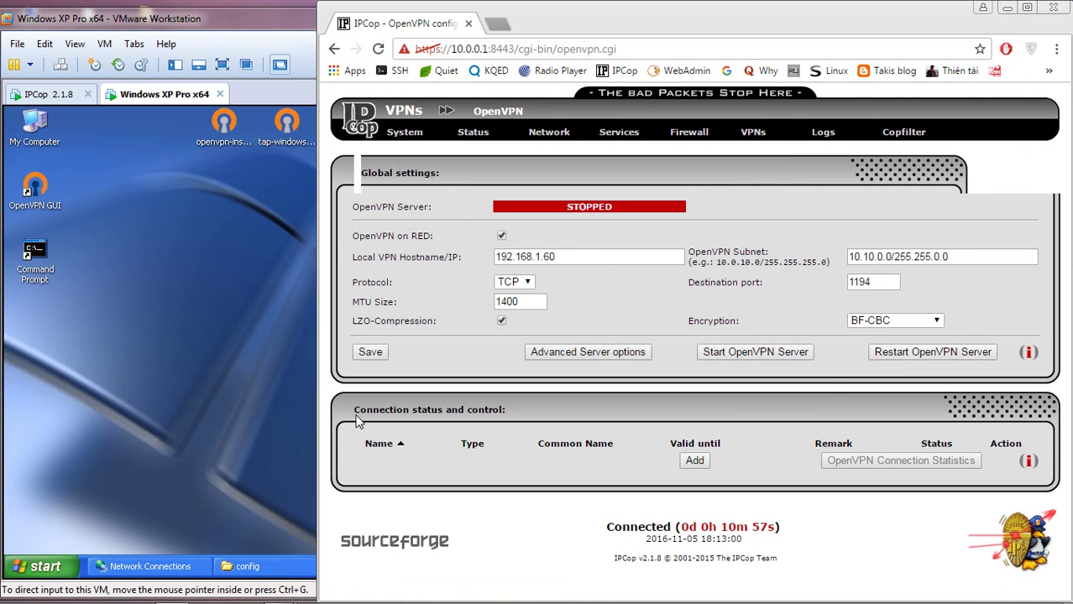
left_click_drag(353, 411, 618, 422)
left_click(638, 422)
left_click(712, 356)
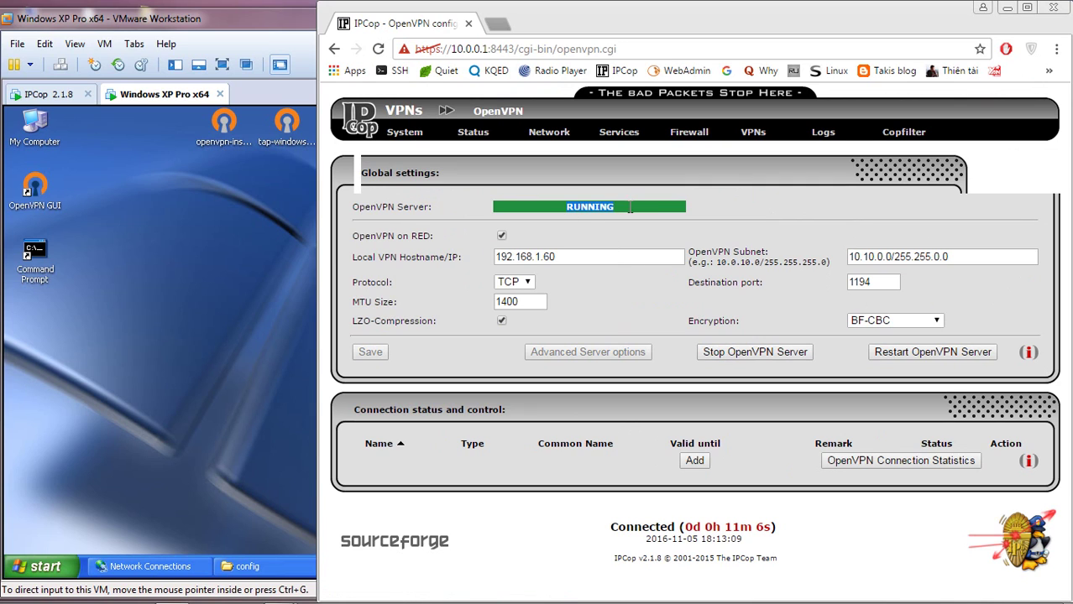
left_click(693, 461)
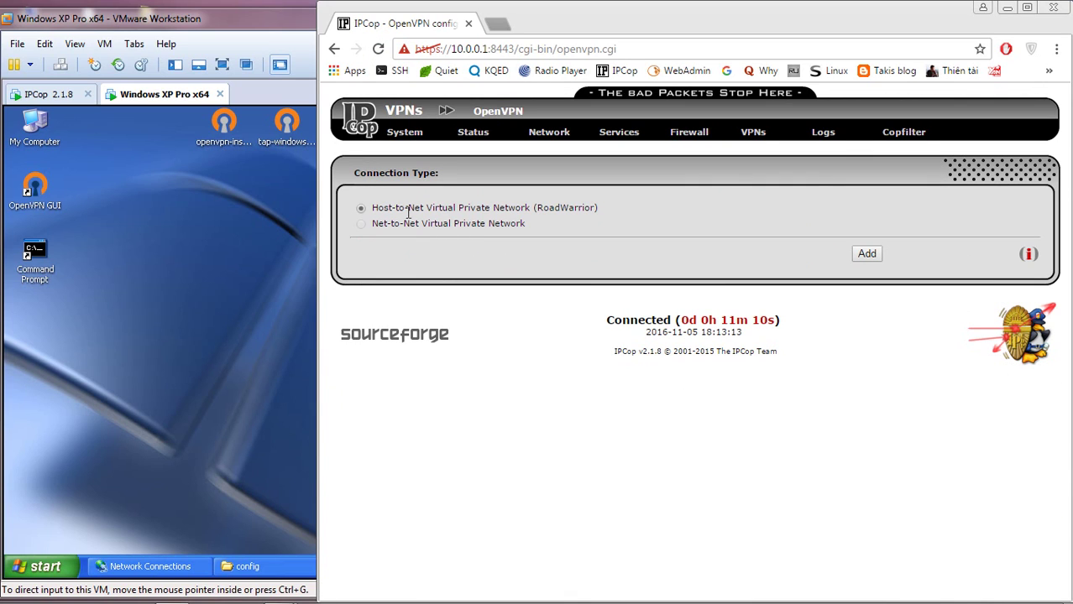
- Keep Host-to-Net Virtual Private Network (RoadWarrior) as the connection type and continue
left_click_drag(374, 208, 619, 211)
left_click(619, 211)
left_click_drag(433, 208, 568, 209)
left_click(665, 207)
left_click(868, 257)
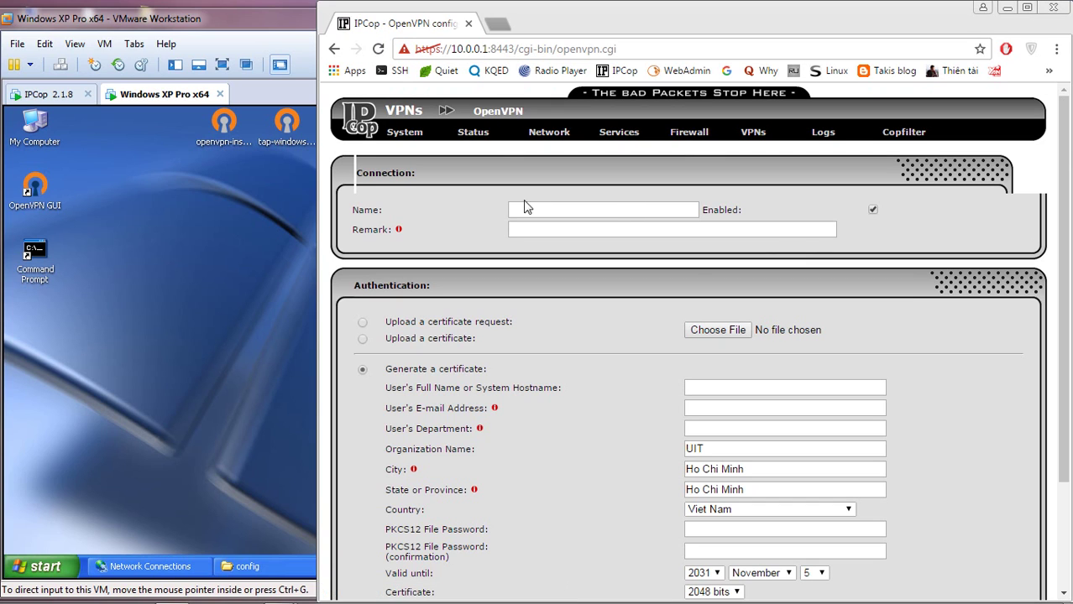
- Give the new connection a name chosen from the saved suggestions
left_click(527, 207)
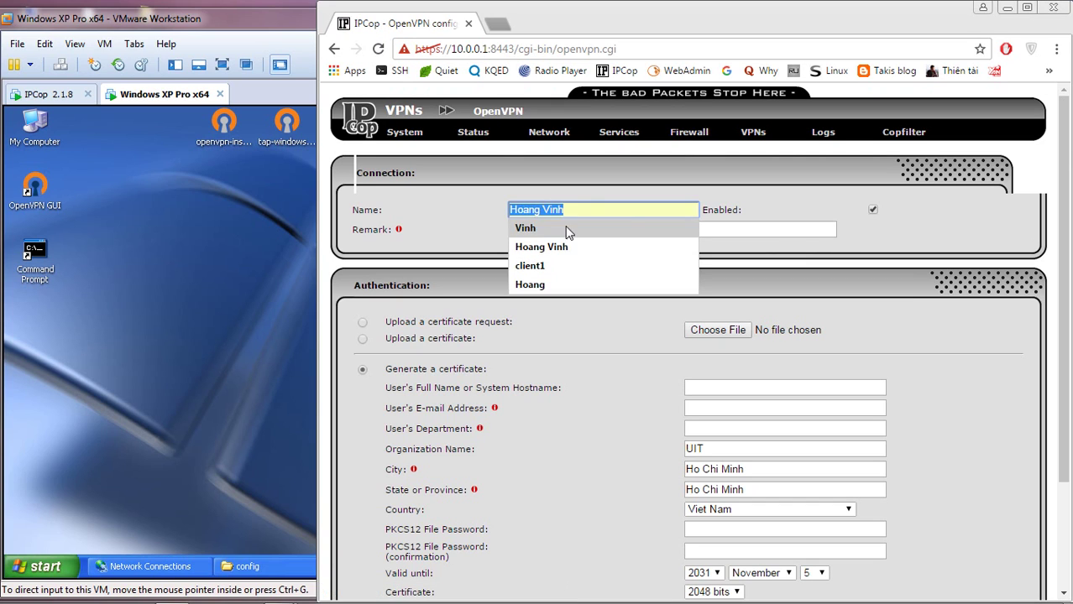
left_click(550, 288)
triple_click(608, 314)
scroll(609, 314, "down", 1)
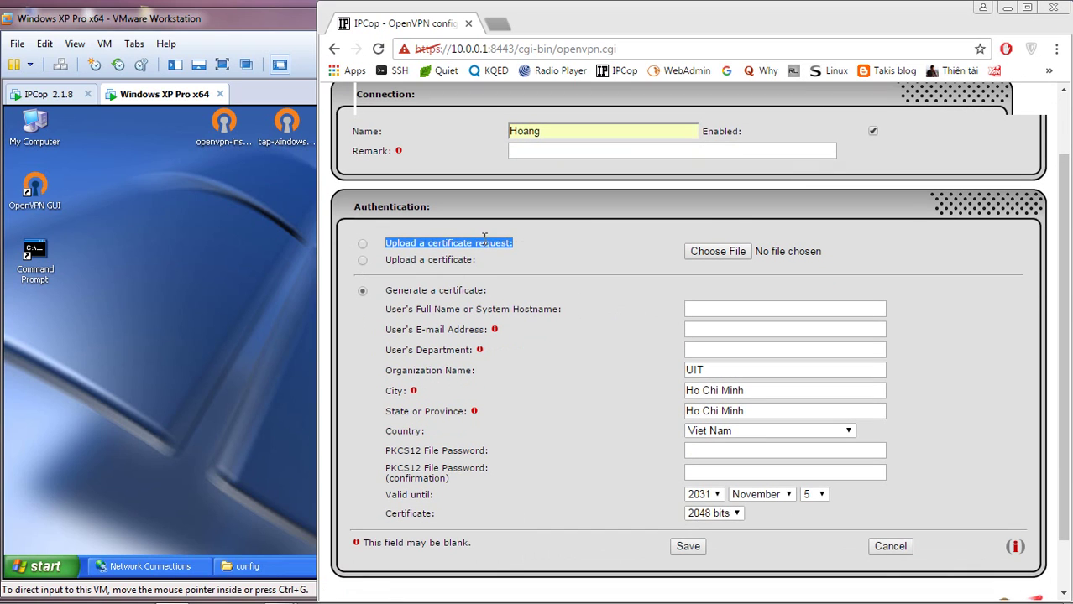
left_click(467, 304)
left_click_drag(398, 293, 464, 290)
left_click(503, 299)
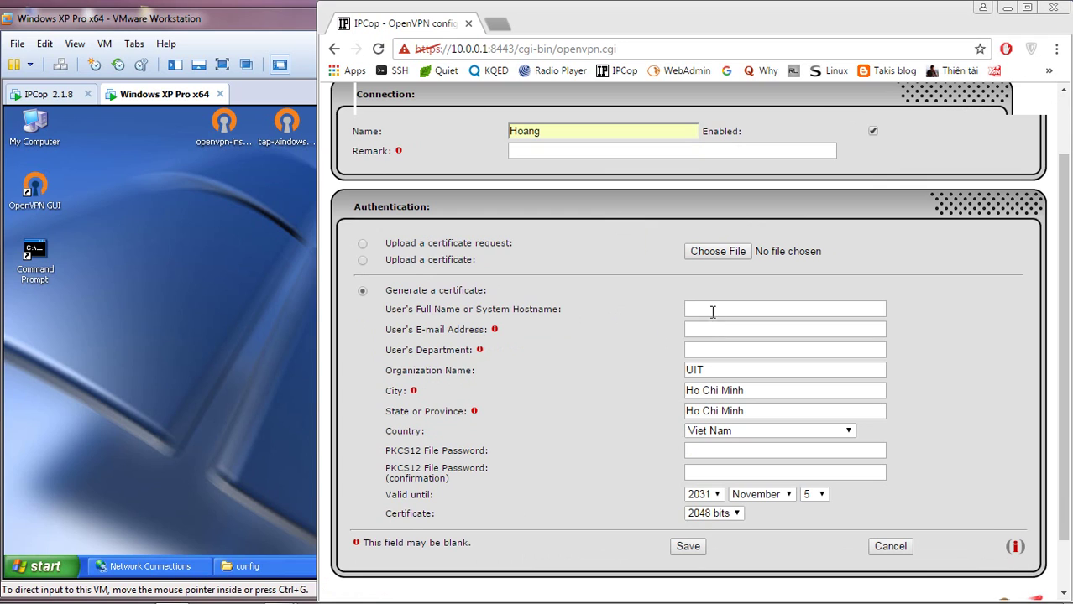
- Fill in the client's hostname and e-mail, and set the department to UIT
left_click(712, 311)
left_click(712, 312)
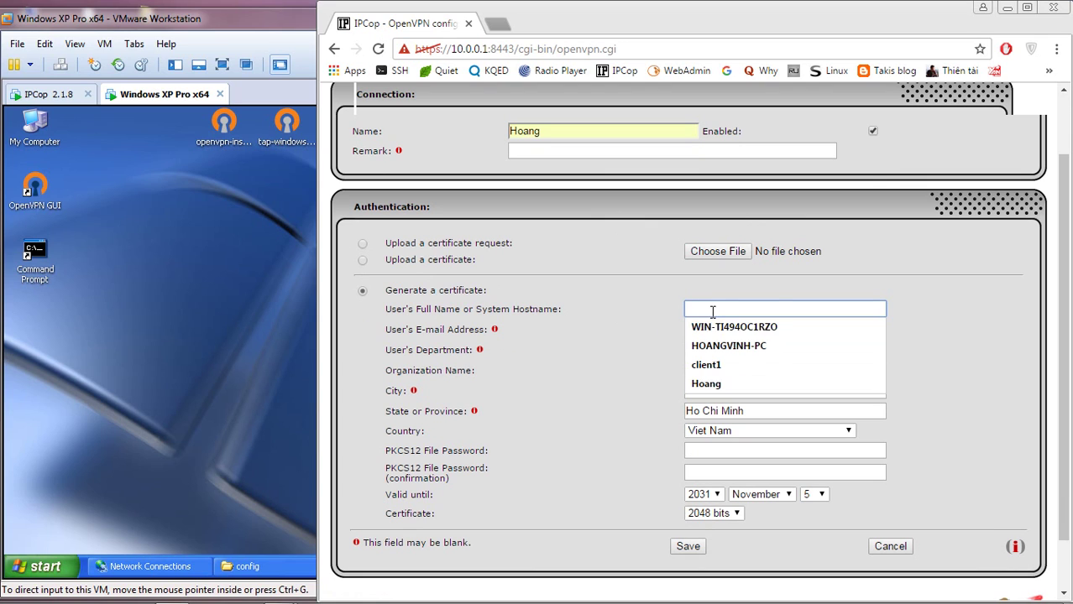
left_click(724, 344)
left_click(725, 333)
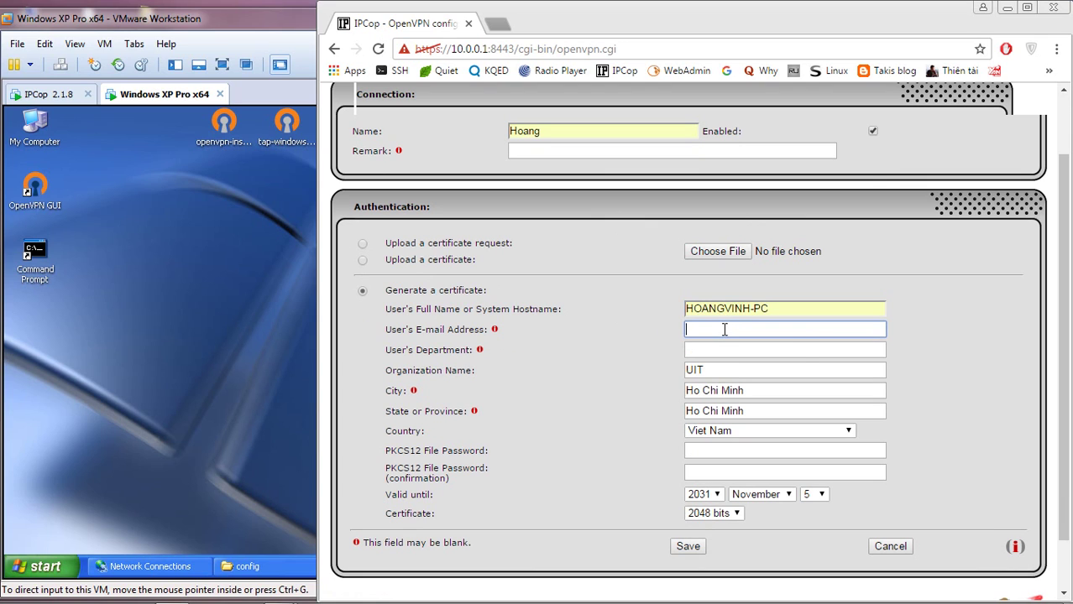
left_click(724, 333)
left_click(724, 348)
left_click(724, 347)
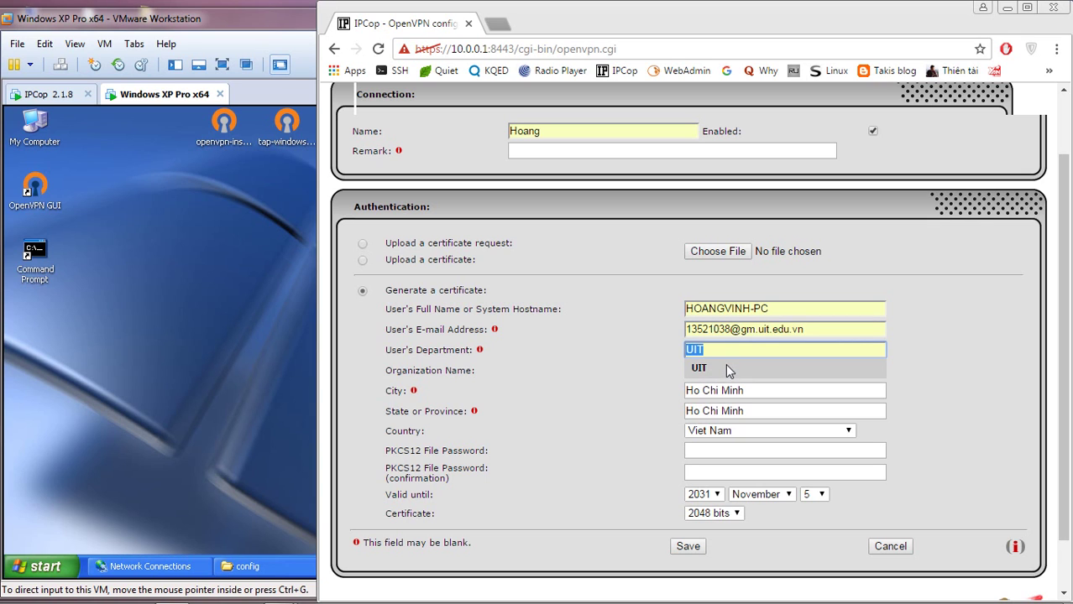
left_click(726, 363)
left_click(763, 386)
scroll(760, 386, "down", 3)
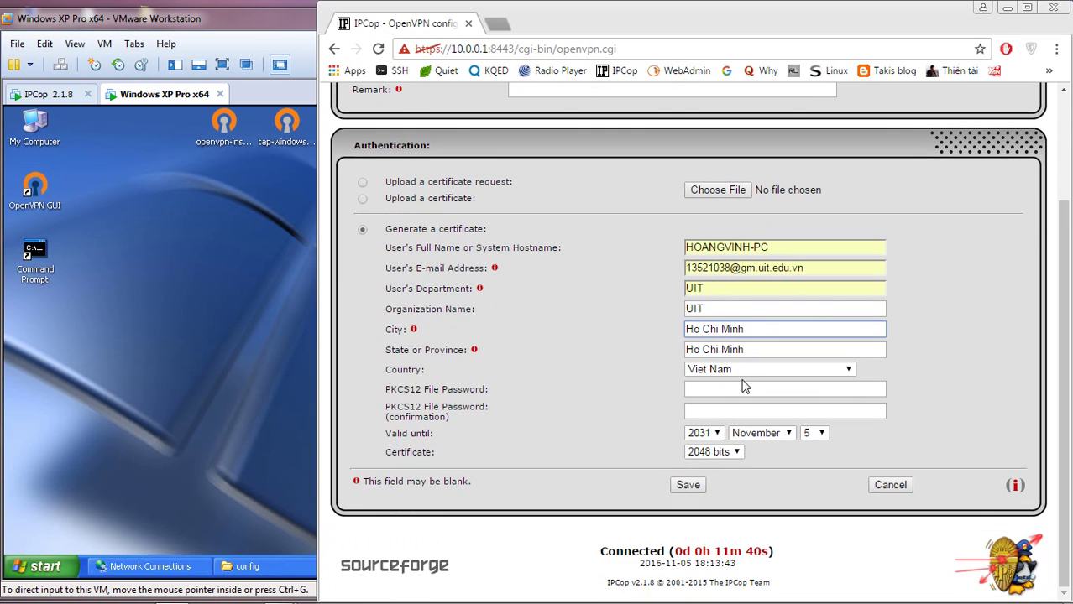
- Enter the PKCS12 file password and its confirmation, then save the connection
left_click(735, 387)
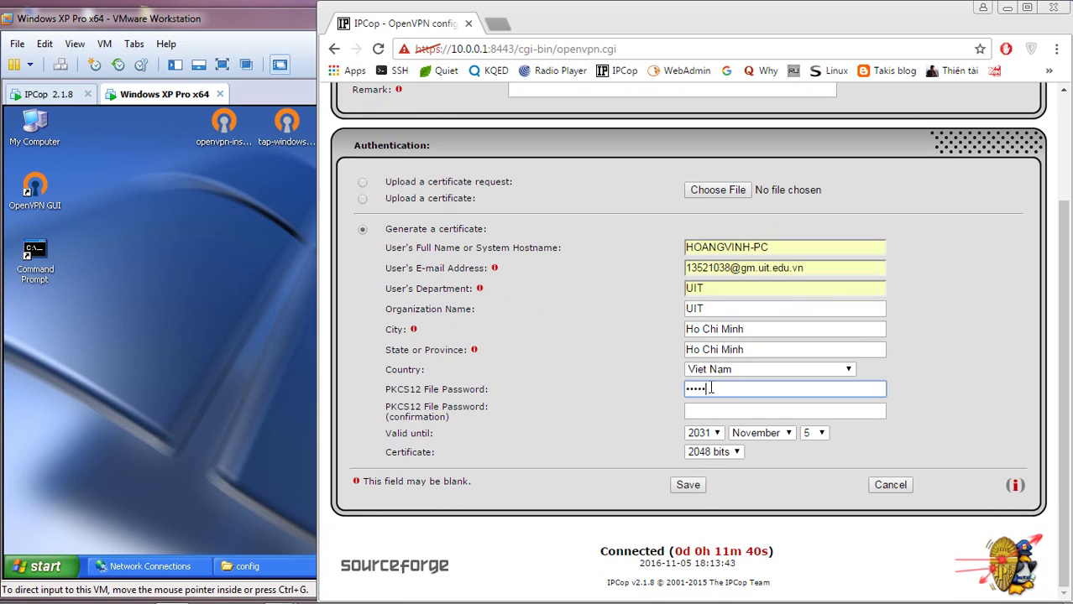
left_click_drag(735, 387, 686, 390)
key("BackSpace")
type("123456")
left_click(737, 408)
type("1")
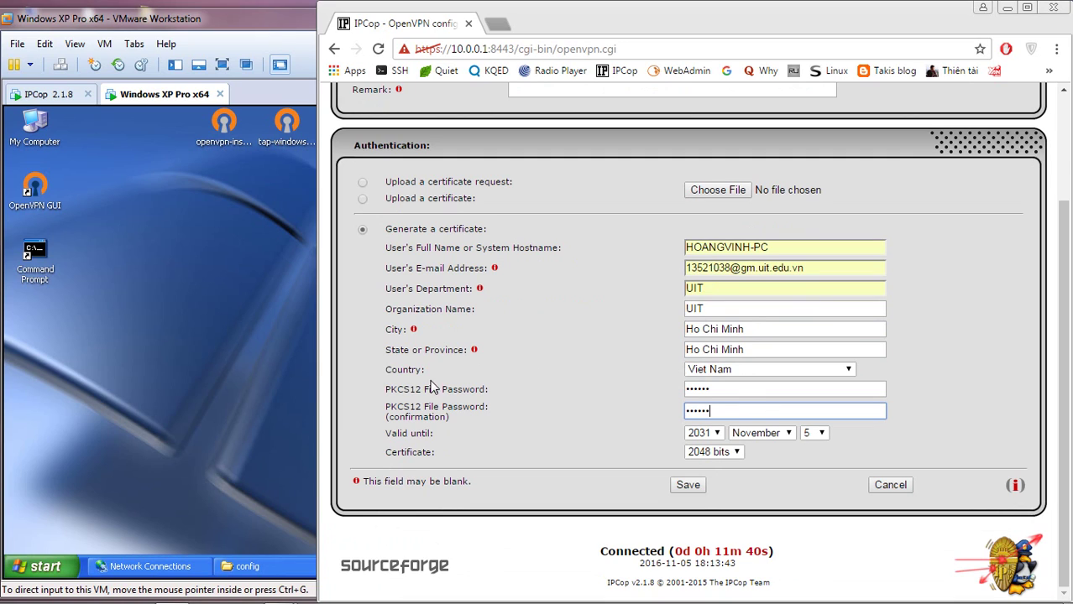
left_click_drag(432, 389, 525, 401)
left_click_drag(430, 429, 476, 451)
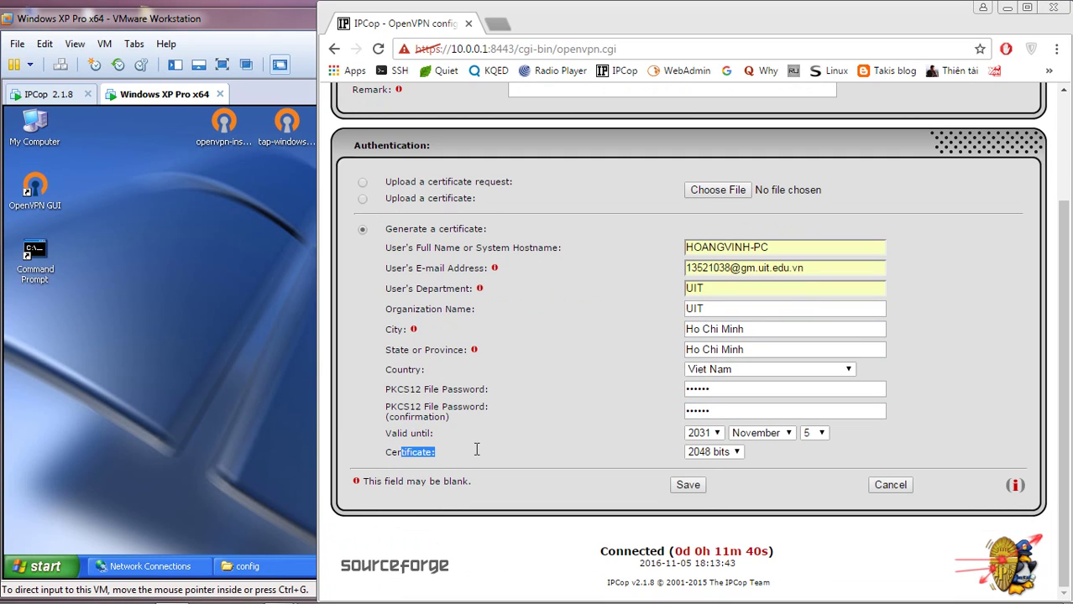
left_click(550, 446)
left_click(688, 486)
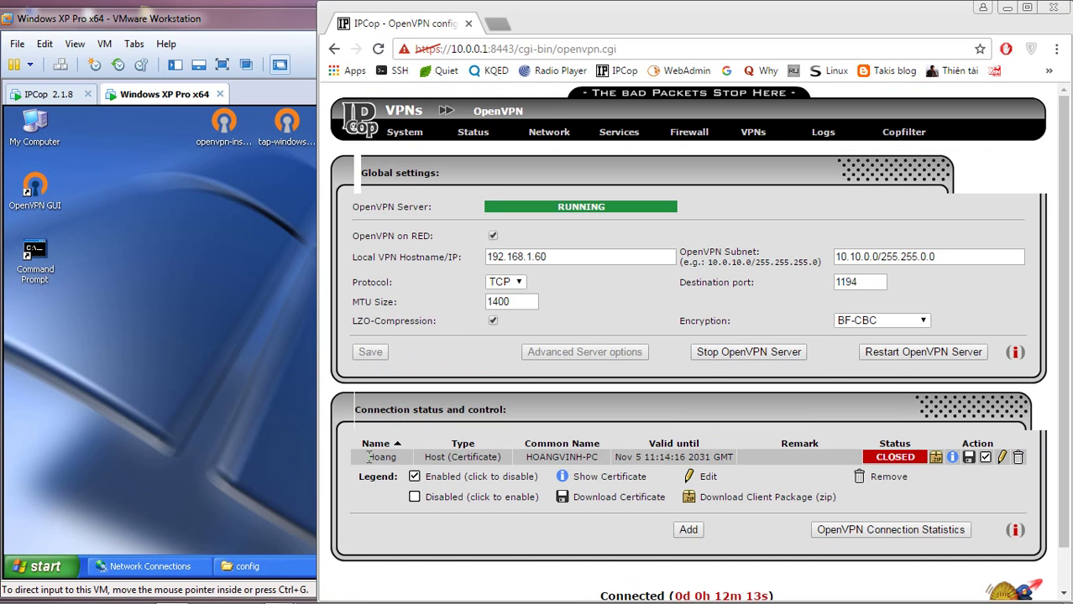
- Download the CLOSED connection's client package zip and show it in the Downloads folder
left_click_drag(366, 456, 760, 457)
left_click(774, 458)
double_click(885, 457)
left_click(919, 489)
left_click_drag(703, 497, 831, 496)
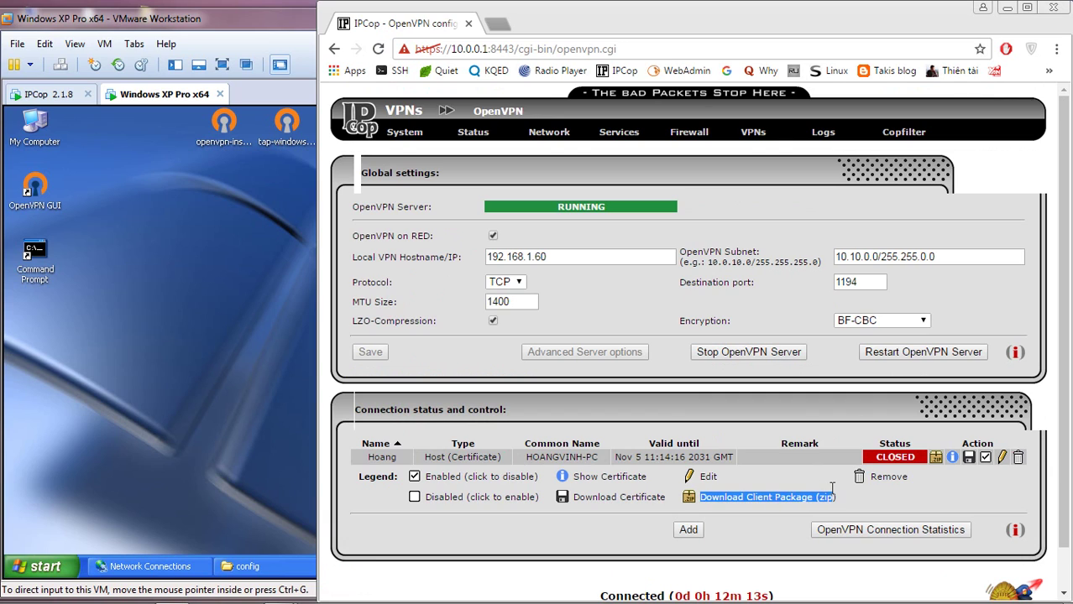
left_click(873, 502)
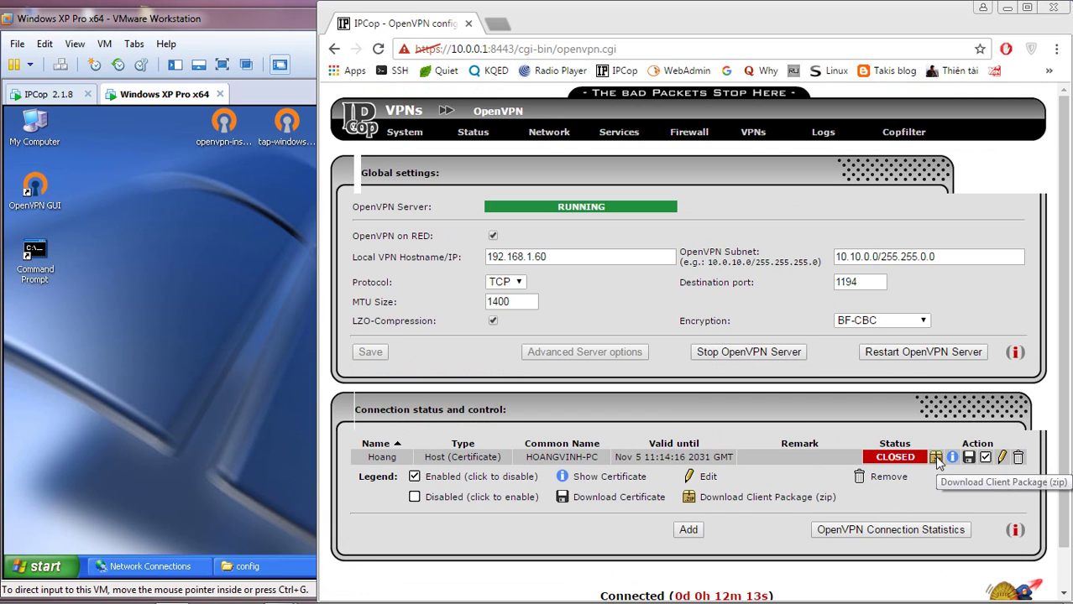
left_click(935, 457)
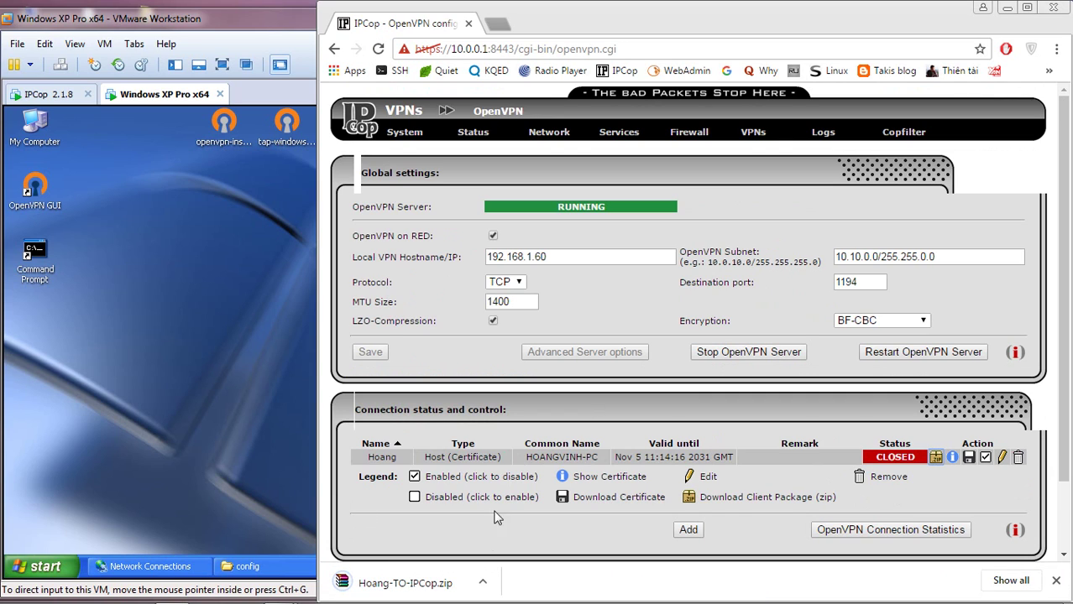
left_click(481, 583)
left_click(526, 530)
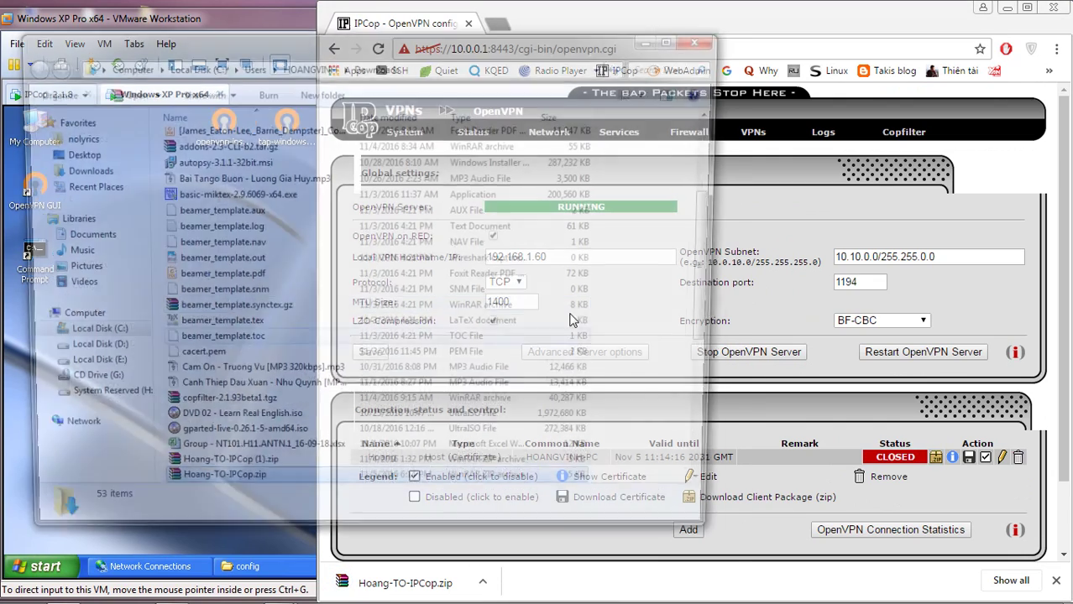
- Drag the client package zip onto the XP VM desktop and close the Downloads window
left_click_drag(483, 46, 902, 46)
scroll(730, 214, "down", 2)
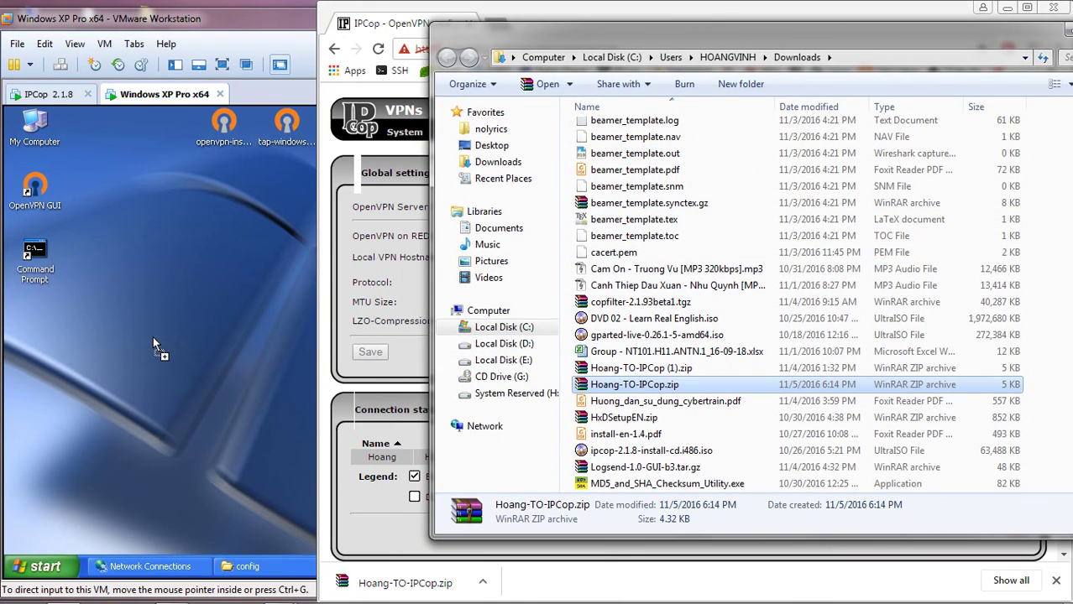
left_click_drag(153, 336, 153, 336)
left_click_drag(966, 32, 797, 37)
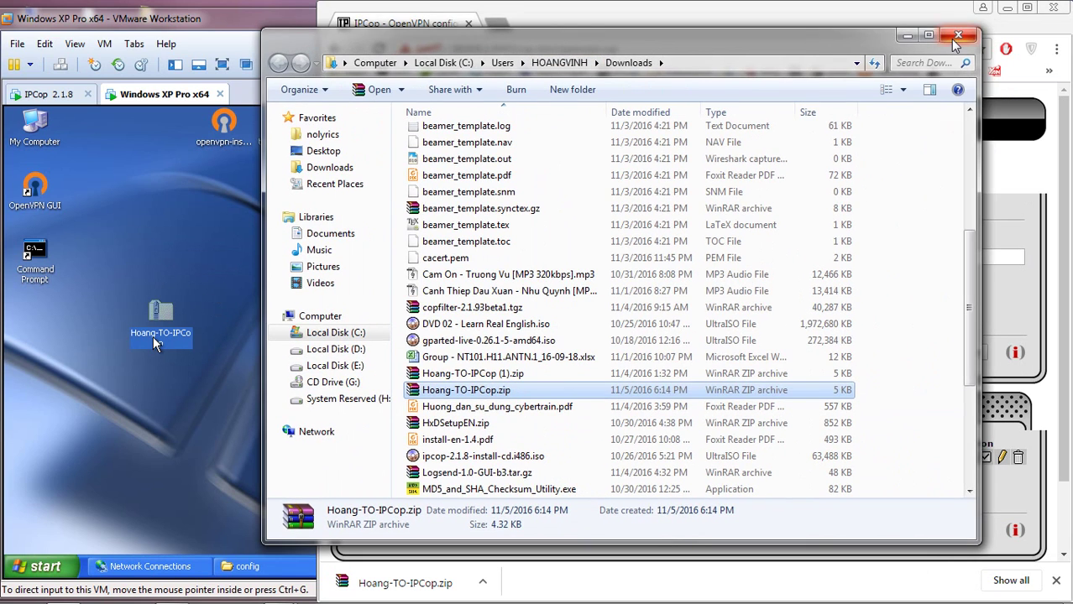
left_click(957, 35)
left_click(218, 376)
left_click_drag(161, 319, 99, 319)
left_click(839, 388)
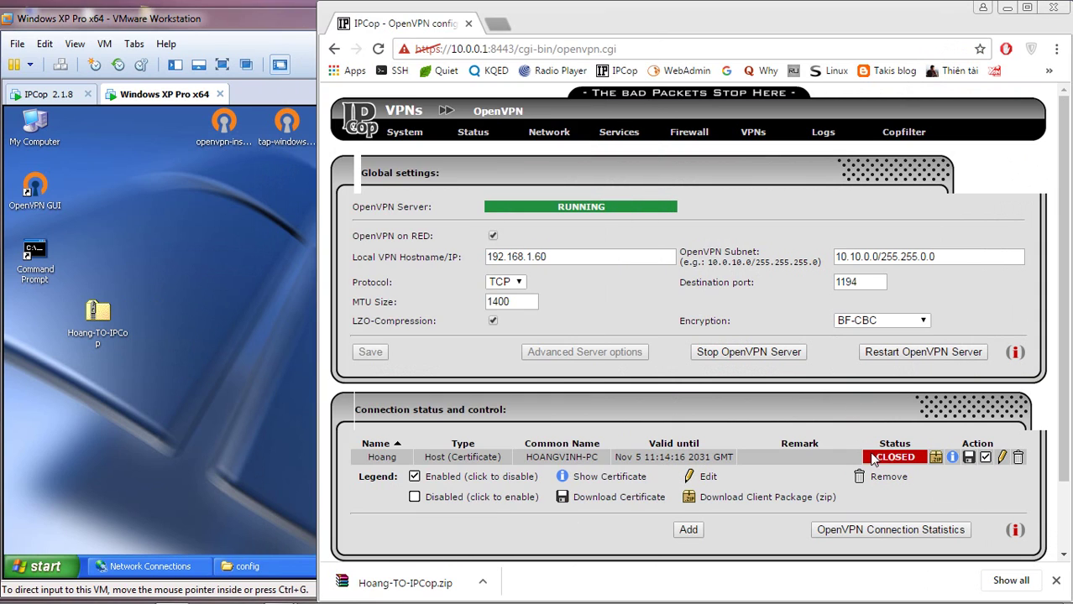
- Copy the zip from the VM desktop and close the config folder window
left_click(310, 408)
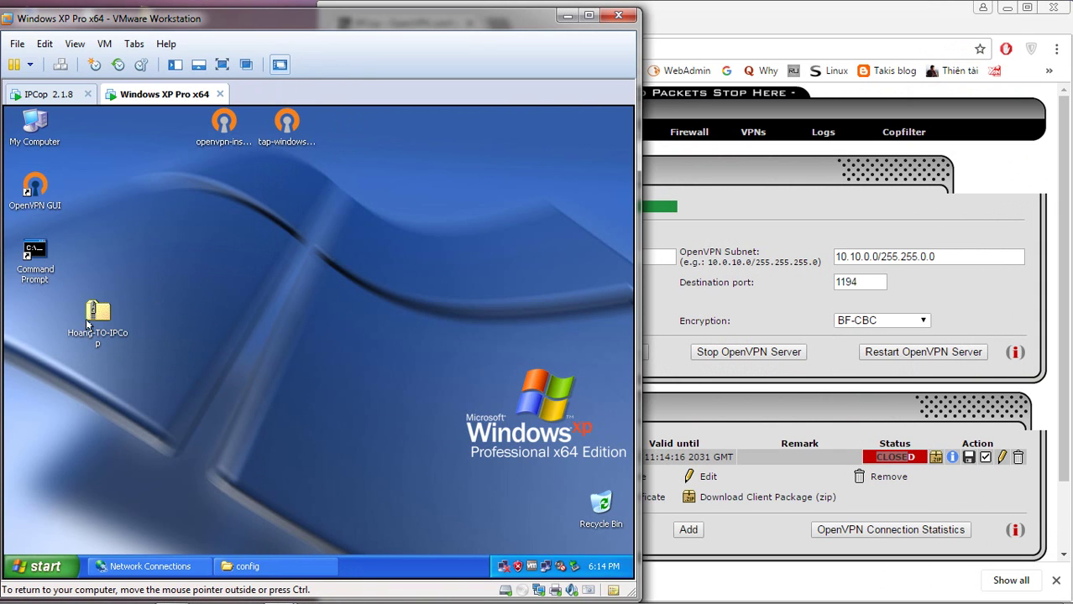
left_click(88, 324)
right_click(99, 313)
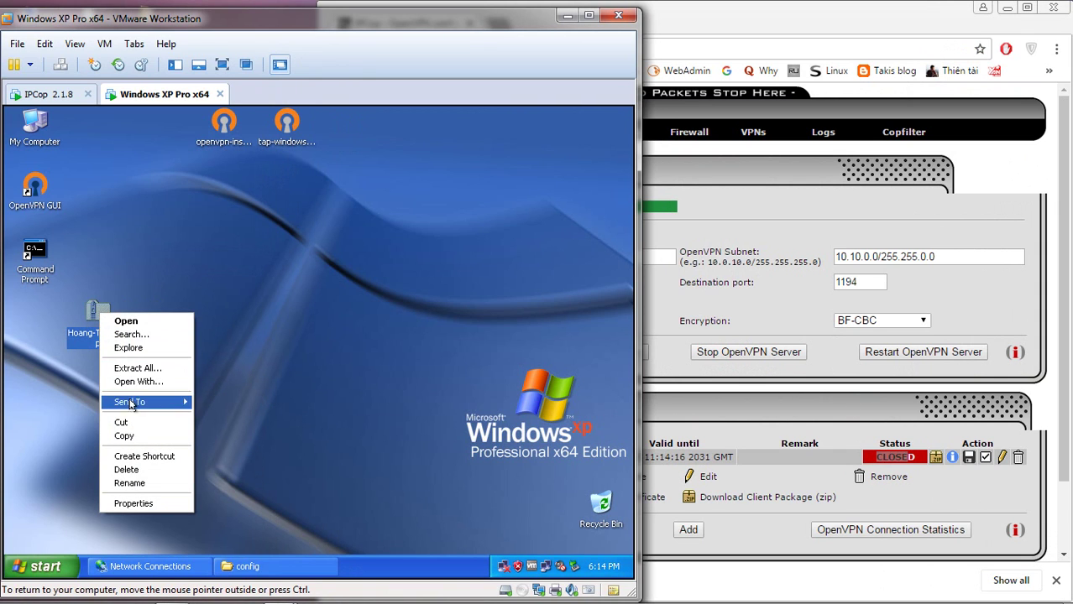
left_click(122, 436)
left_click_drag(97, 318, 159, 191)
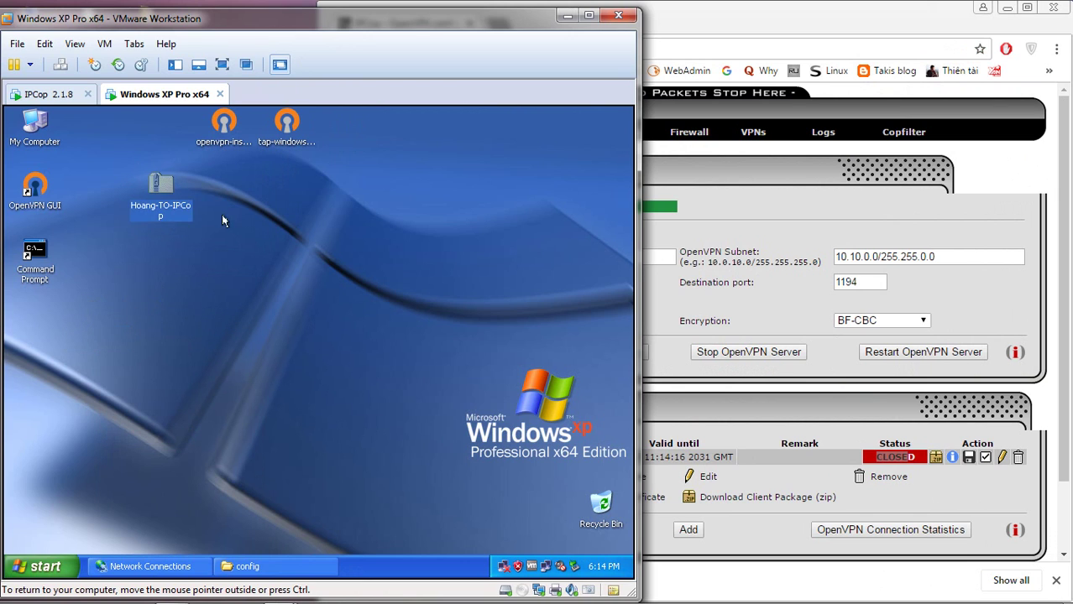
left_click(222, 220)
left_click(244, 566)
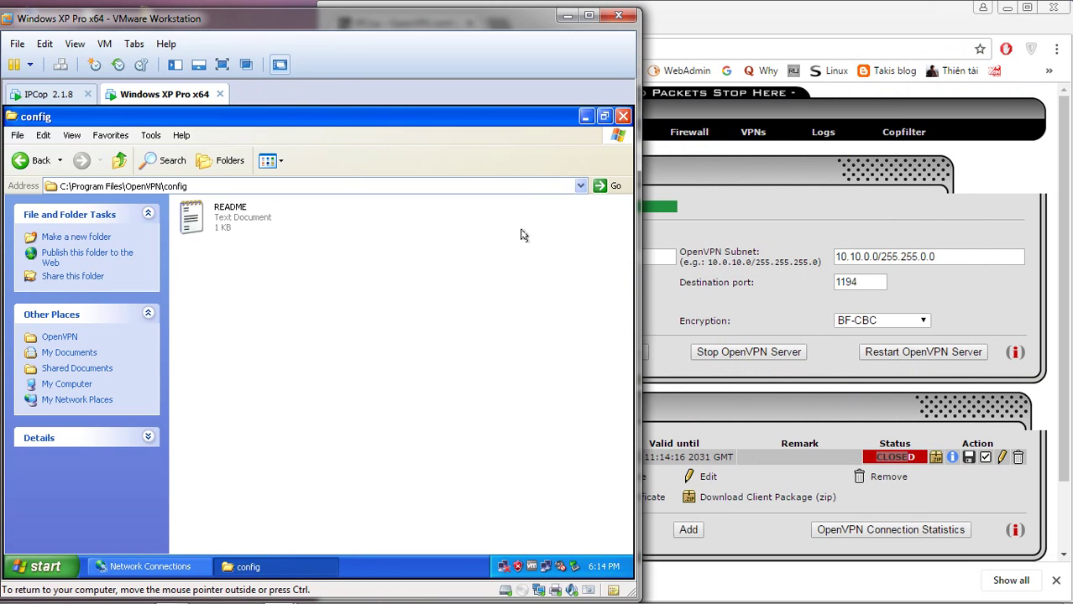
left_click(622, 117)
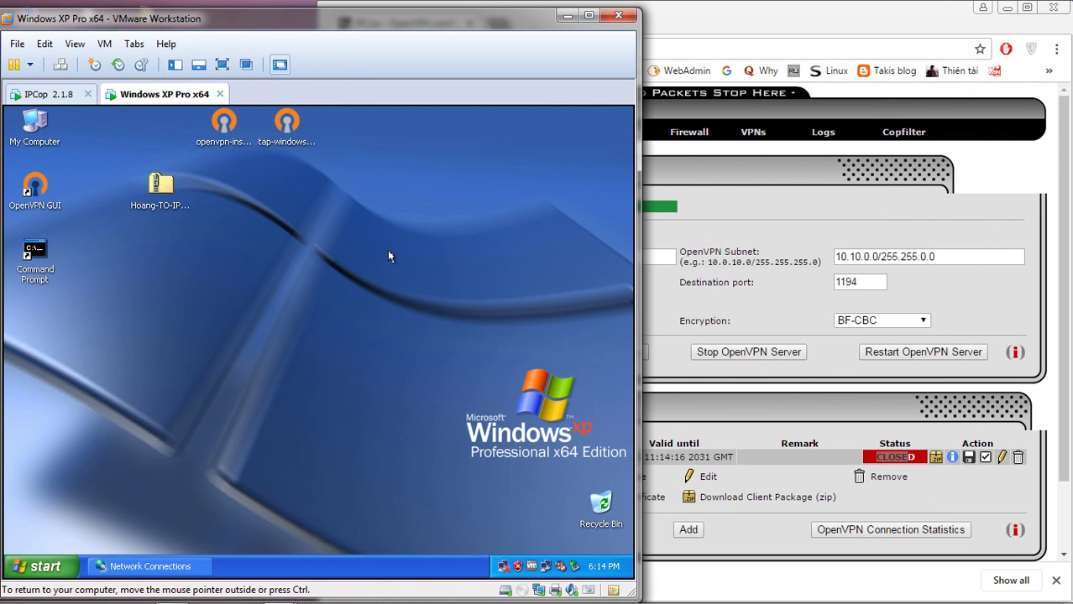
- Locate OpenVPN's config folder via the OpenVPN GUI shortcut and paste the zip into it
right_click(29, 205)
left_click(62, 373)
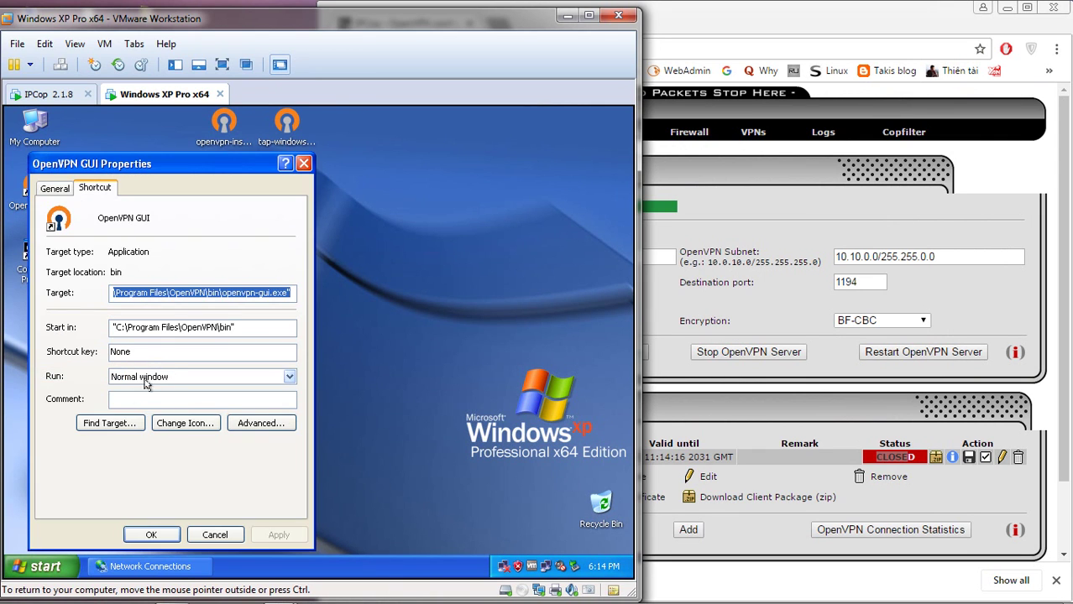
left_click(116, 414)
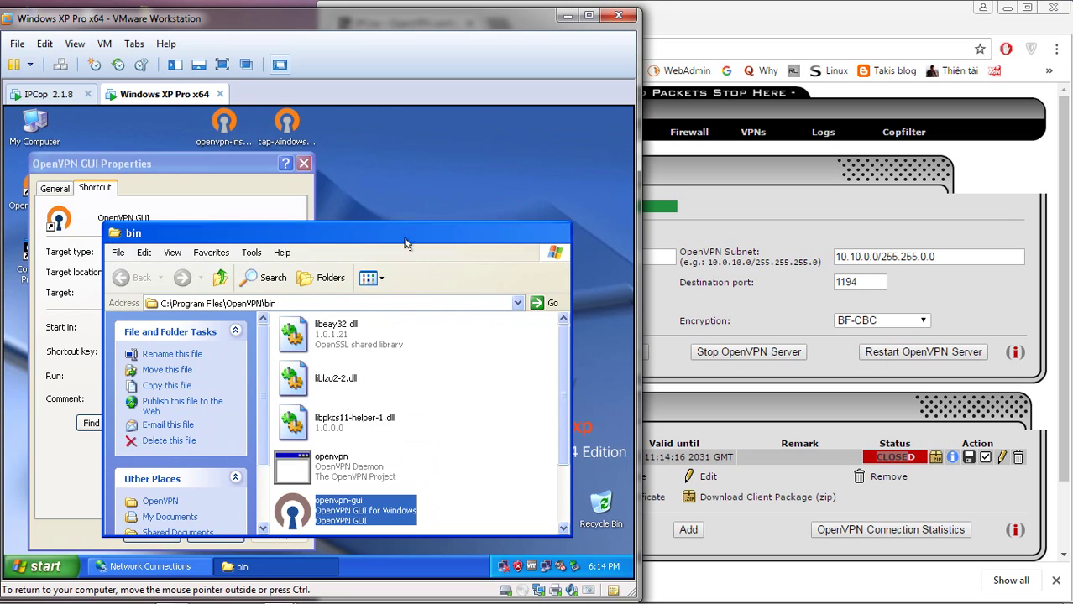
double_click(407, 240)
left_click(379, 394)
left_click(238, 302)
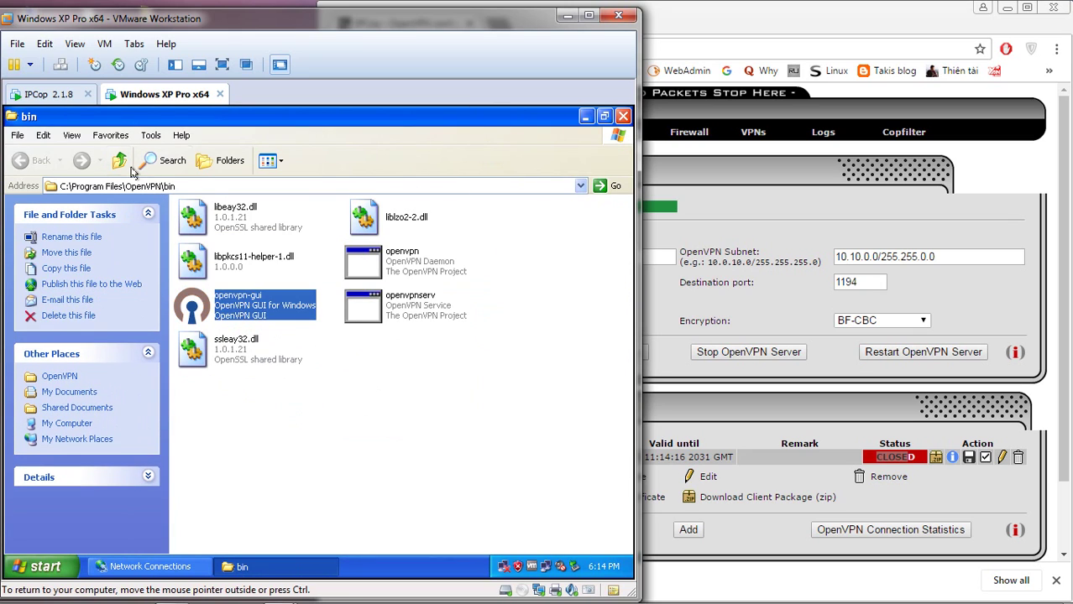
left_click(119, 162)
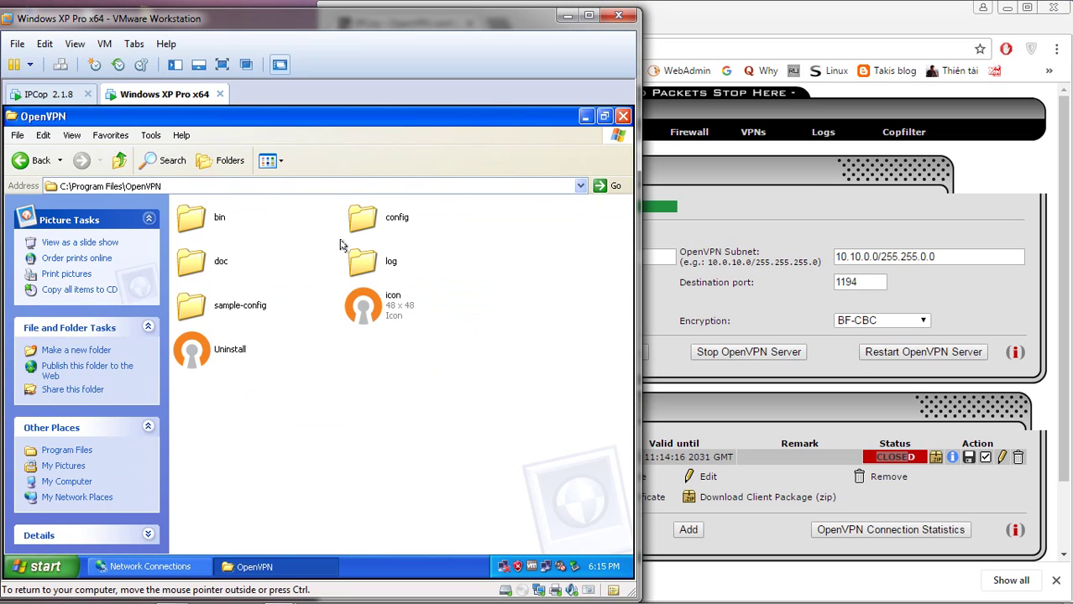
double_click(375, 221)
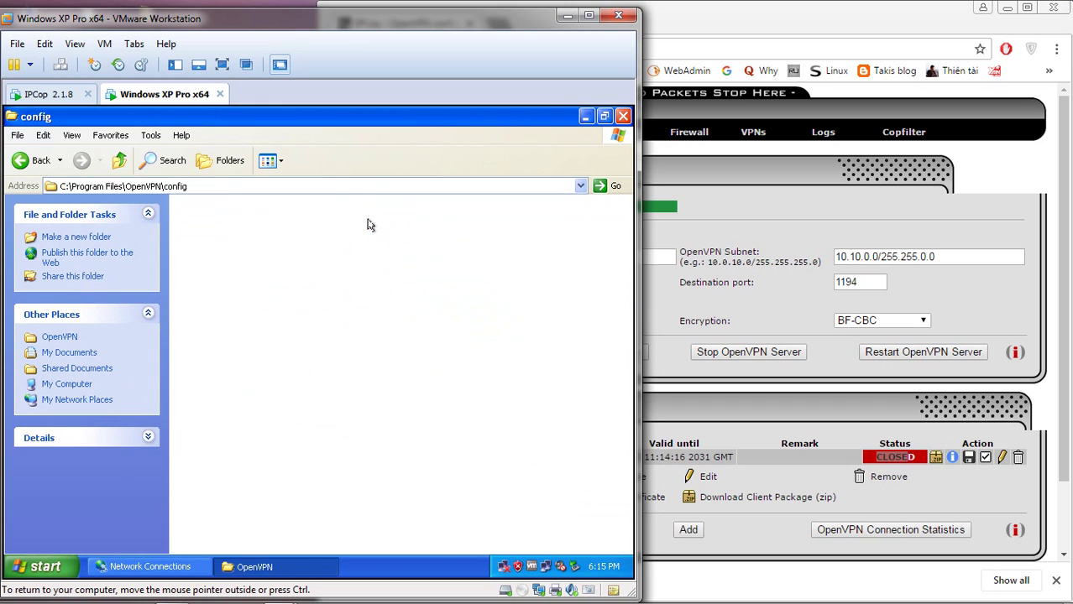
right_click(312, 238)
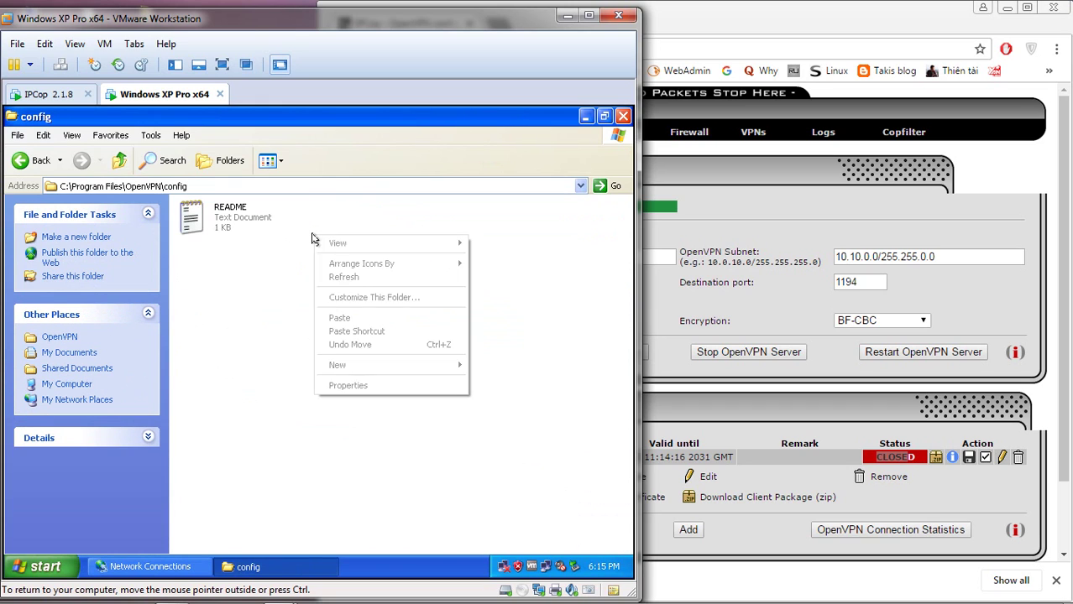
left_click(340, 314)
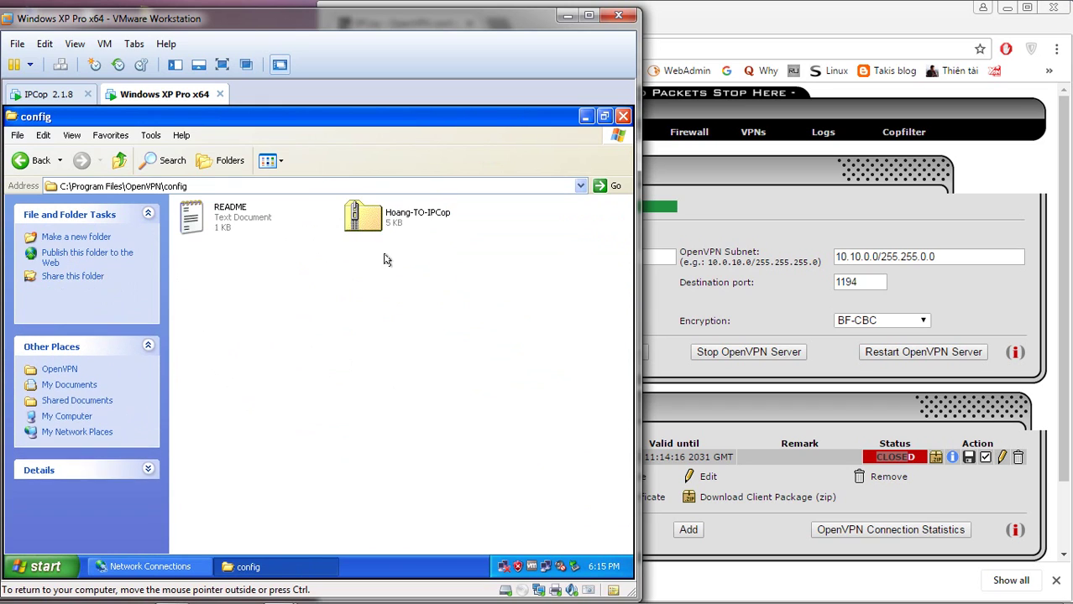
- Extract the zip directly into config, removing the Hoang-TO-IPCop subfolder and skipping Show extracted files
right_click(388, 228)
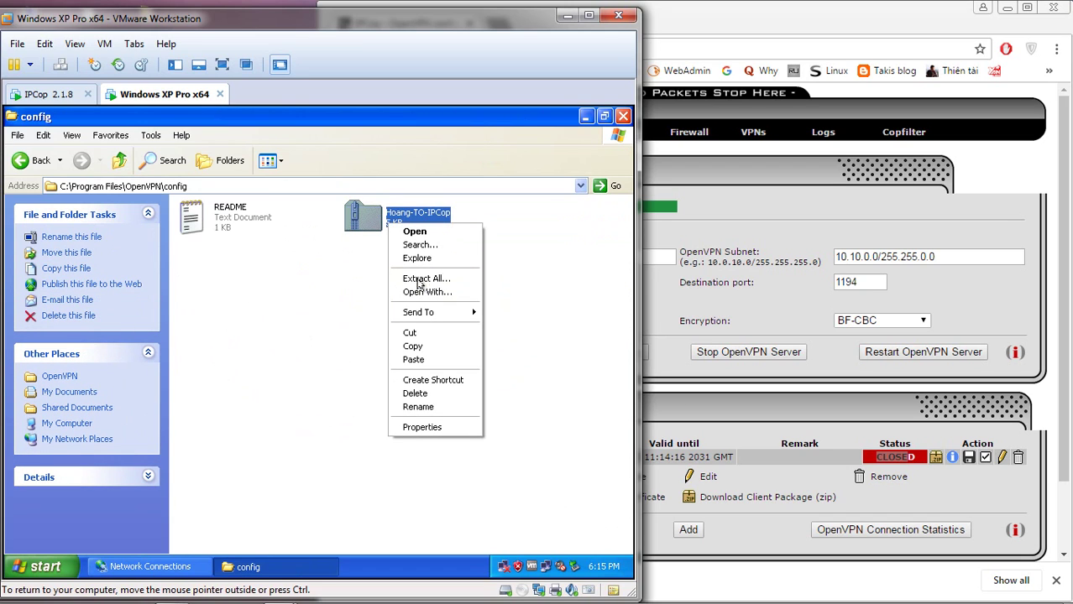
left_click(435, 283)
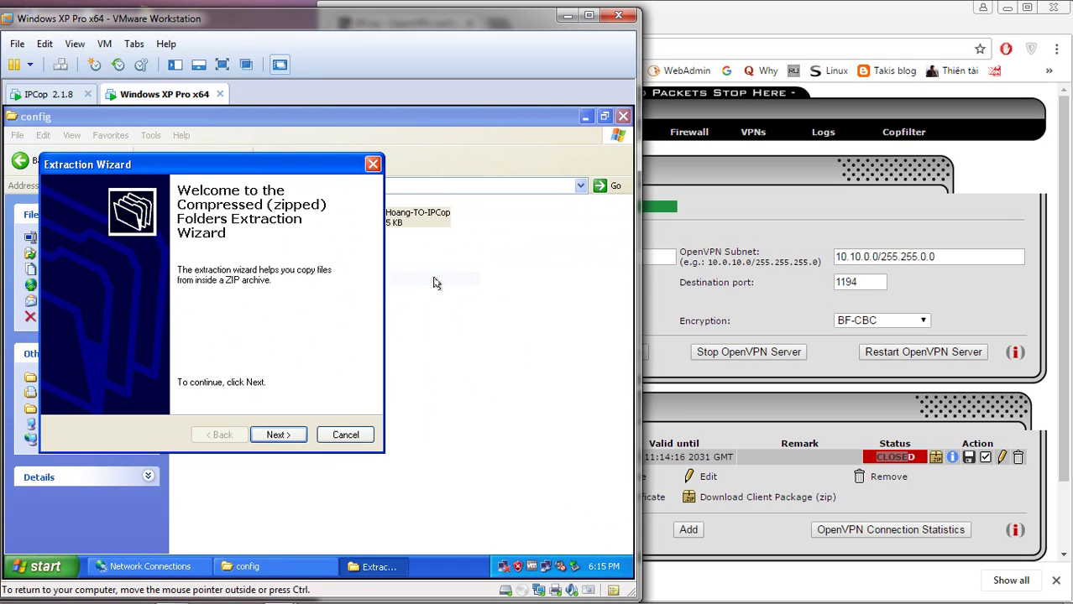
left_click(276, 437)
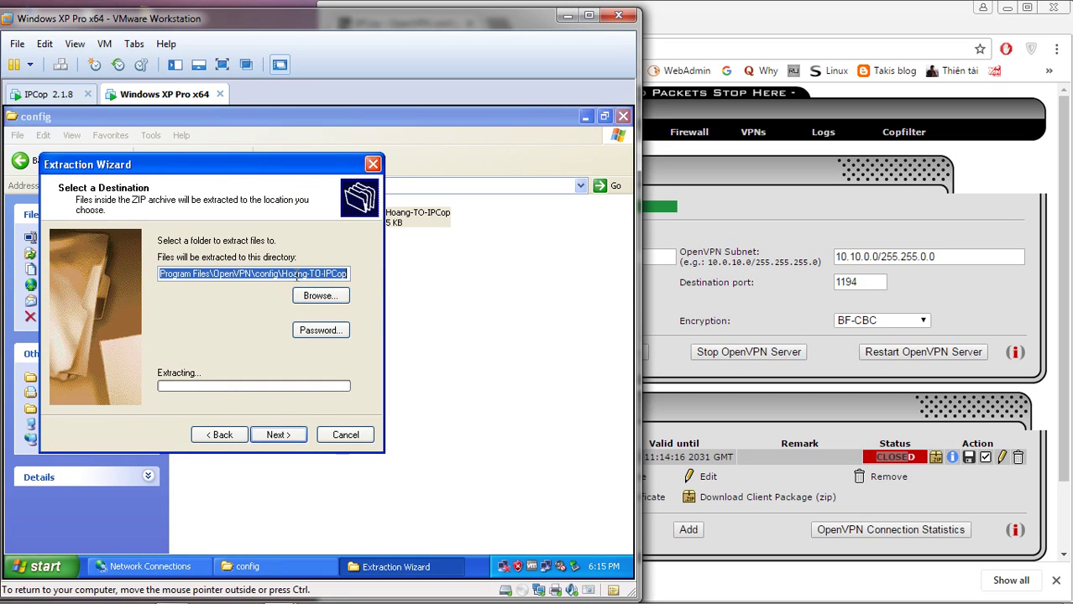
left_click_drag(282, 273, 371, 273)
key("BackSpace")
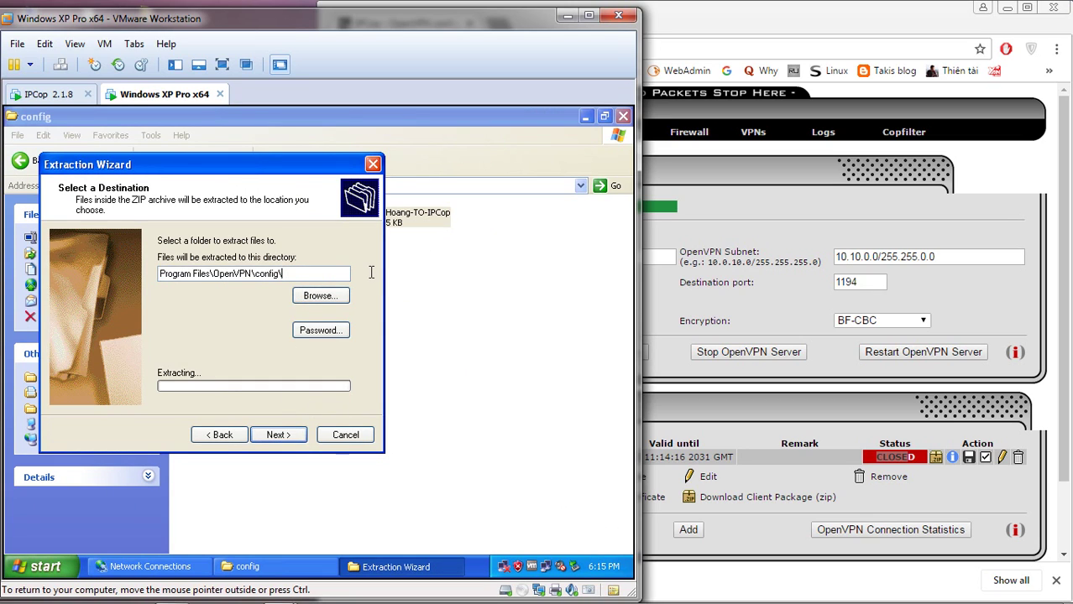
left_click(279, 434)
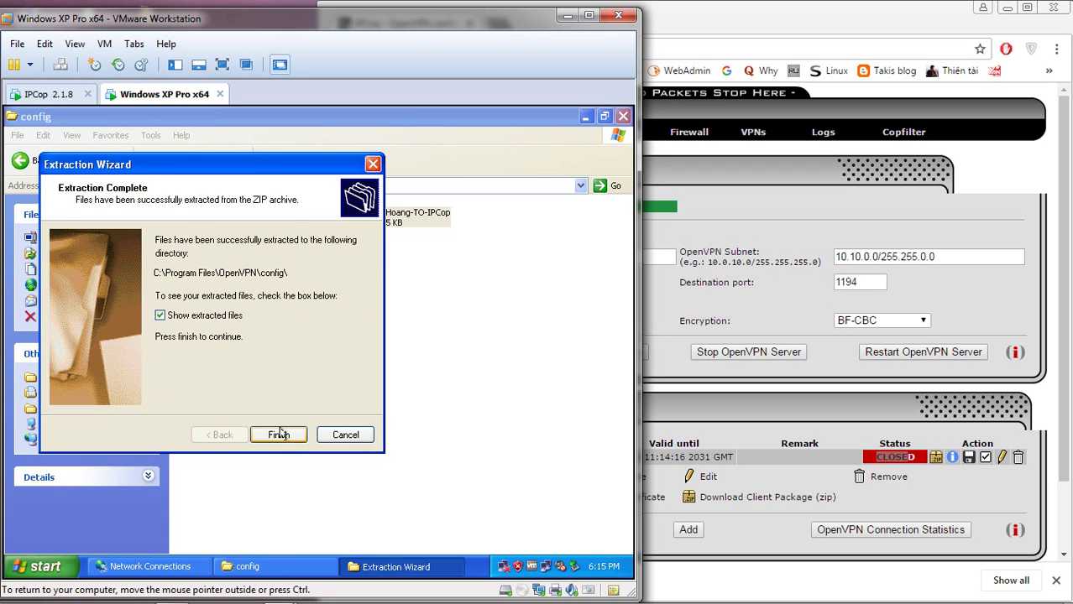
left_click(206, 322)
left_click(269, 435)
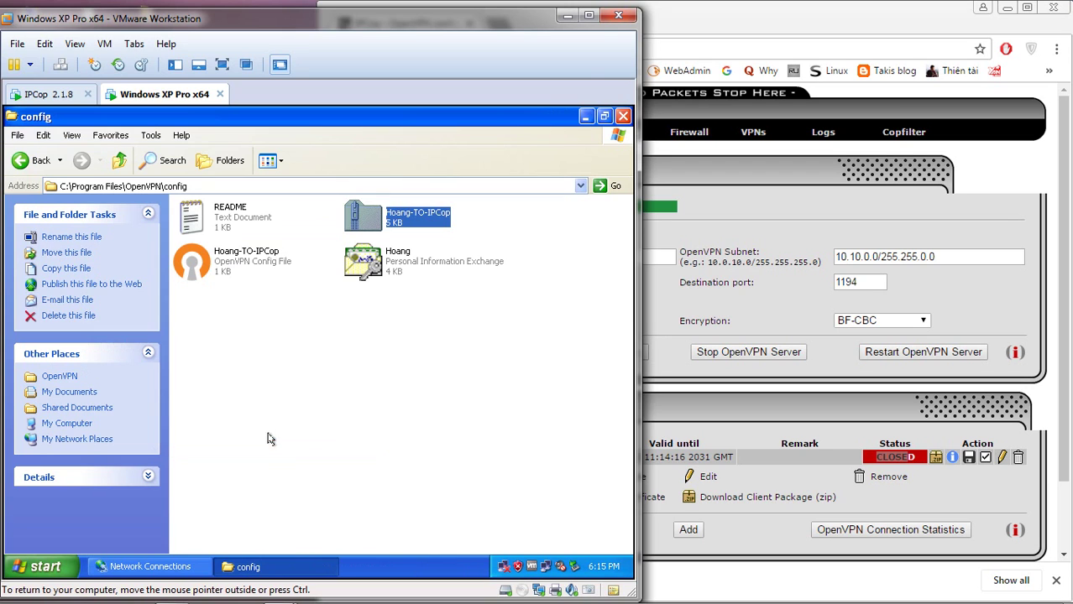
left_click(369, 378)
- Delete the Hoang-TO-IPCop zip package from the config folder
left_click(391, 225)
key("Delete")
key("Return")
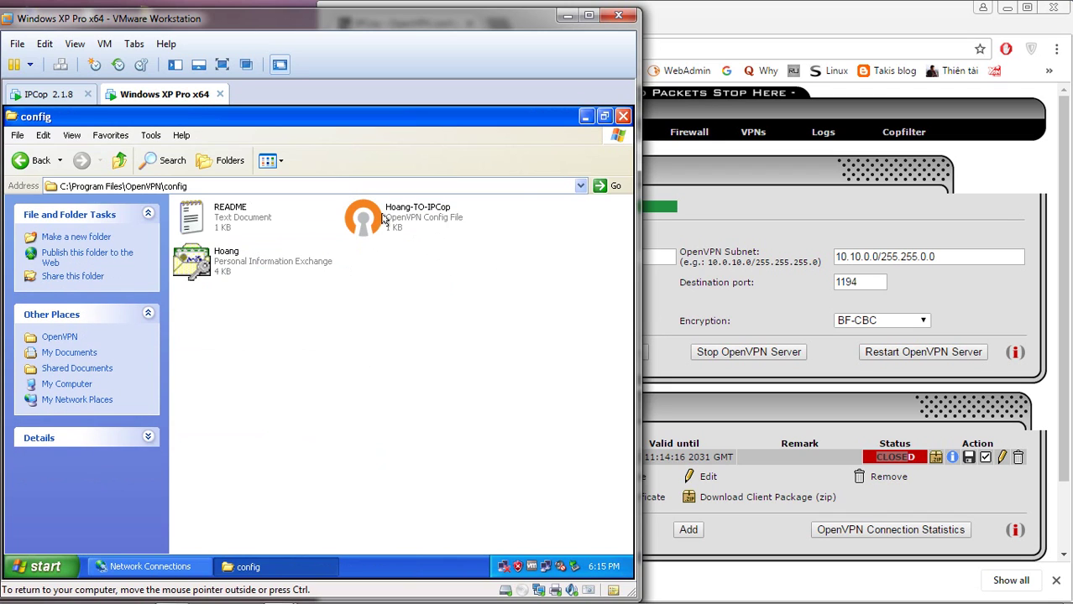
left_click(382, 218)
left_click(277, 261)
- Review the Hoang-TO-IPCop config in Notepad (remote 192.168.1.60, pkcs12 Hoang.p12) and close it unchanged
left_click(367, 283)
left_click(384, 229)
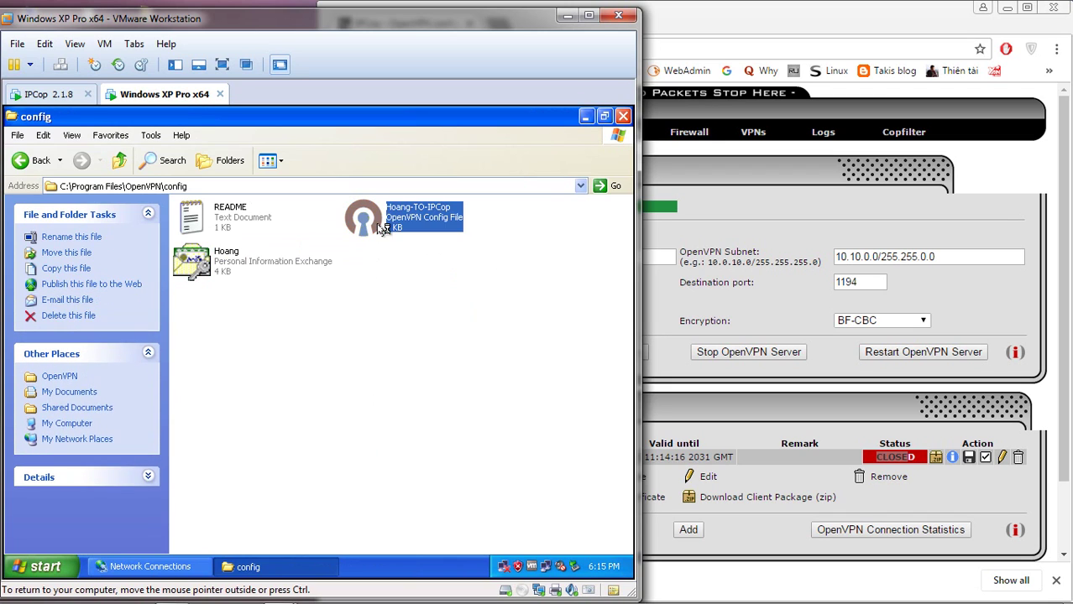
double_click(384, 228)
left_click(308, 243)
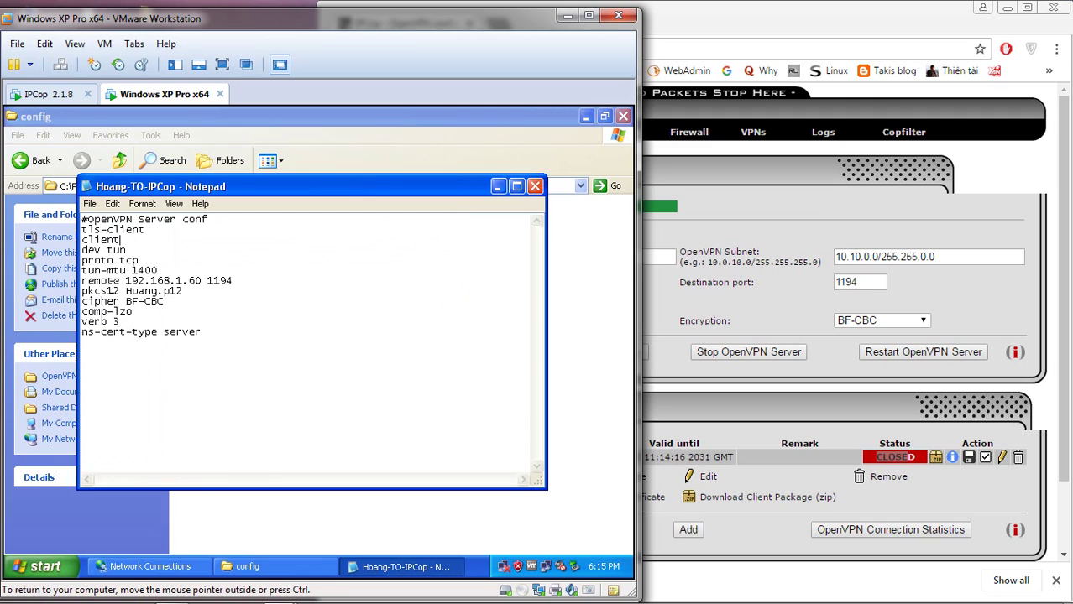
left_click_drag(83, 285, 204, 285)
left_click(209, 293)
left_click(252, 281)
left_click_drag(182, 292, 134, 291)
left_click(535, 186)
left_click(357, 303)
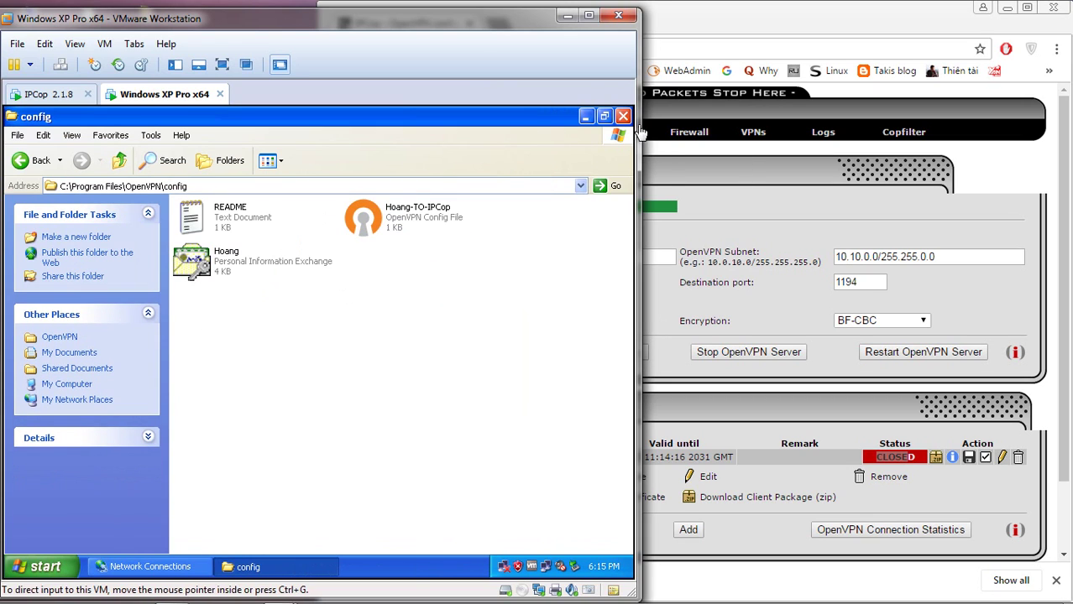
- Close the OpenVPN GUI shortcut properties and launch OpenVPN GUI
left_click(586, 116)
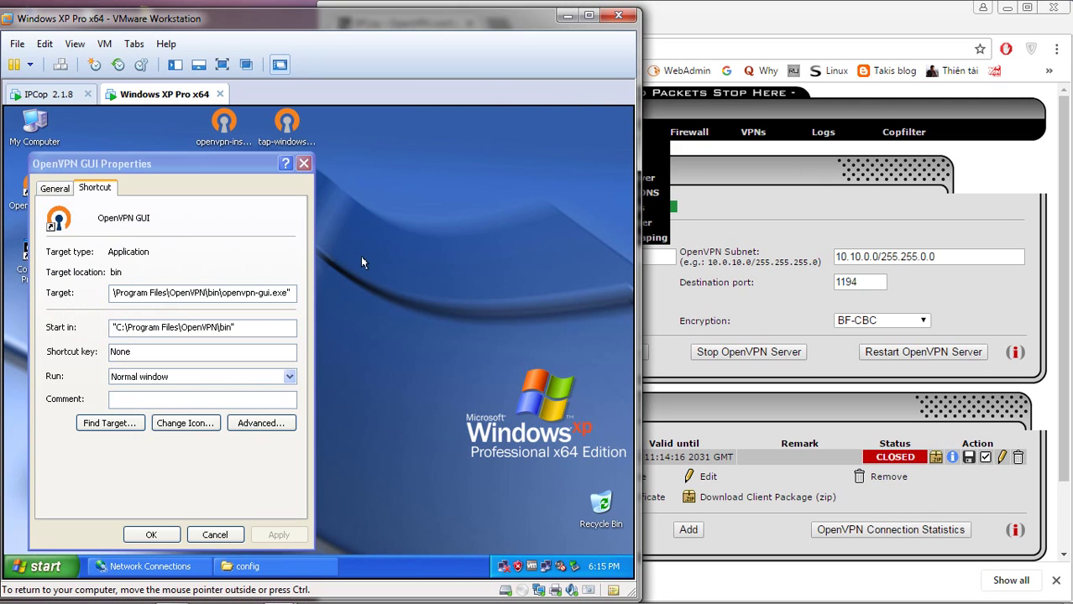
left_click(302, 163)
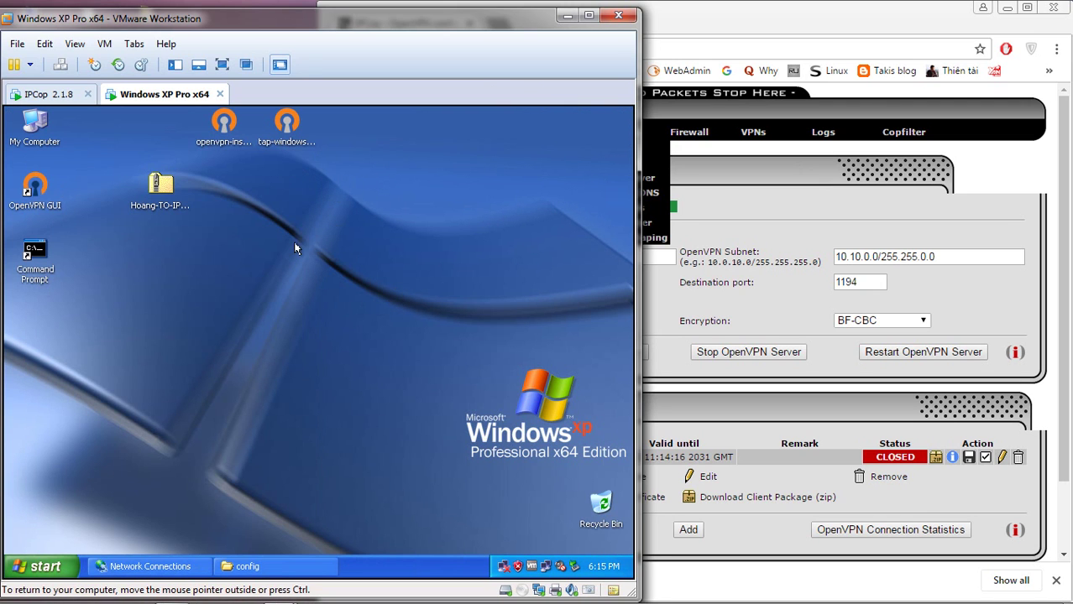
double_click(33, 192)
left_click(337, 315)
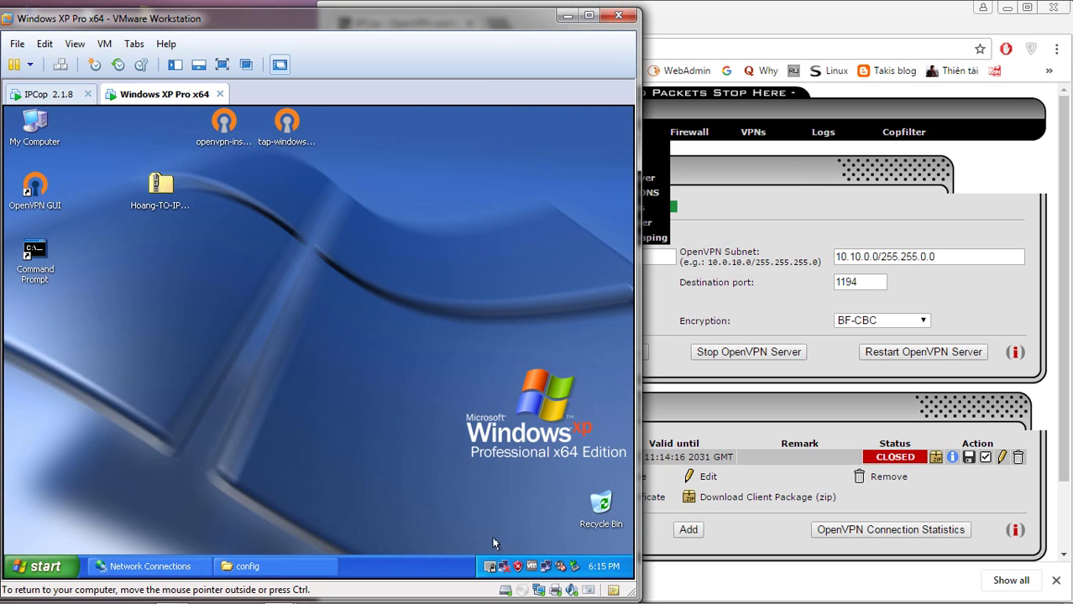
- Connect Hoang-TO-IPCop using the certificate password, then review the connection log
right_click(490, 567)
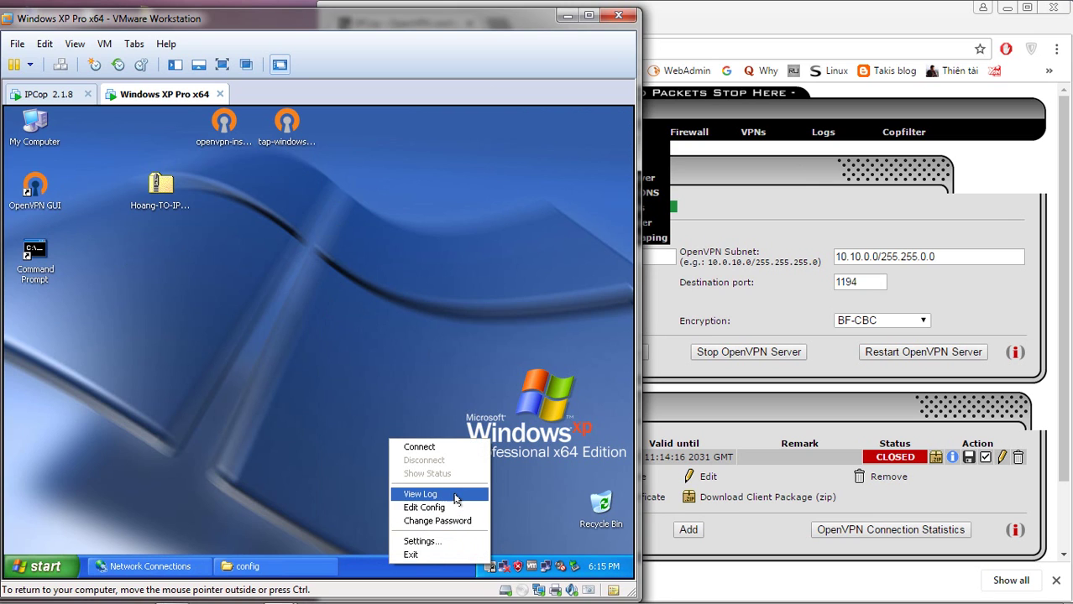
left_click(438, 447)
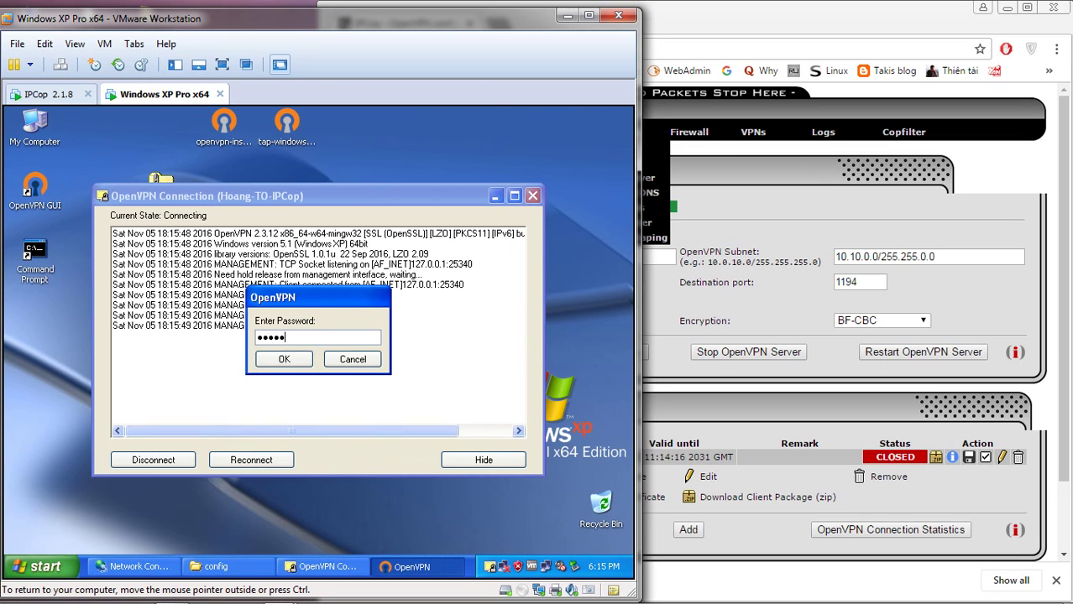
left_click(287, 361)
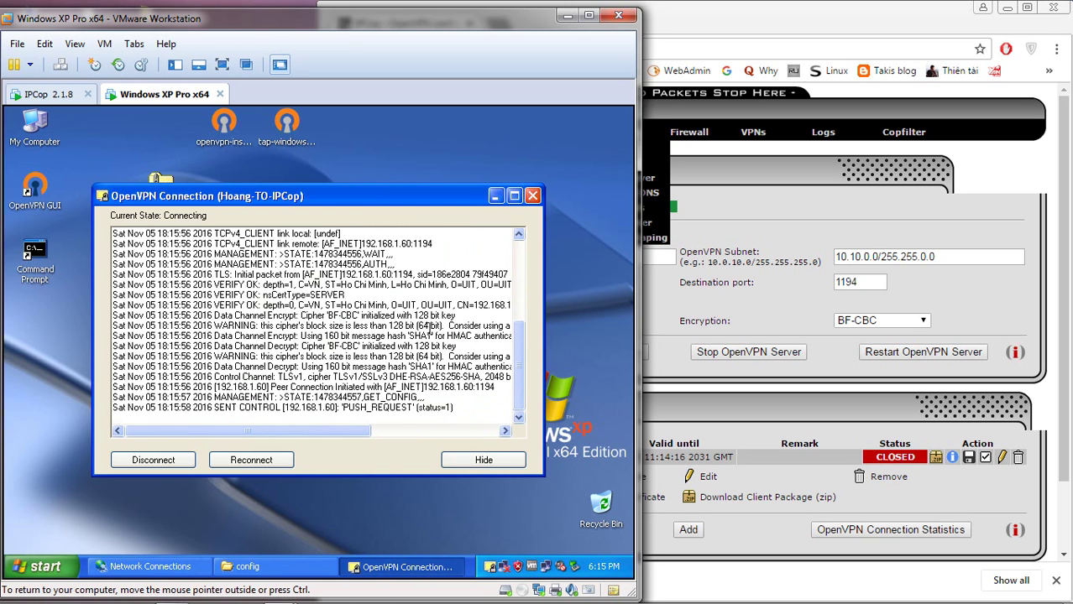
mouse_move(515, 382)
left_mouse_down()
mouse_move(516, 271)
mouse_move(518, 403)
left_mouse_up()
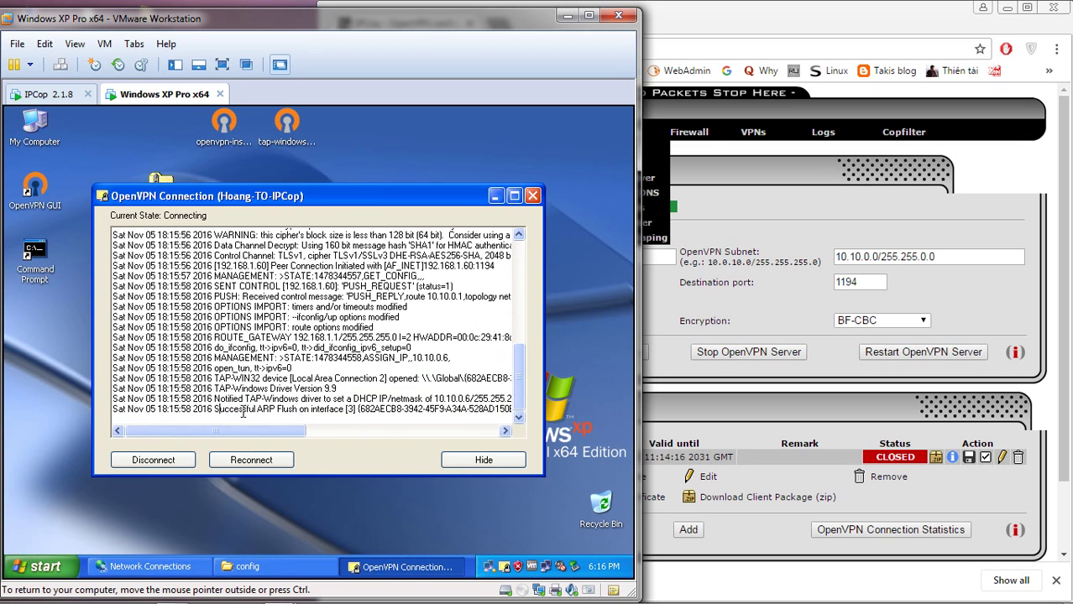
left_click_drag(215, 411, 304, 412)
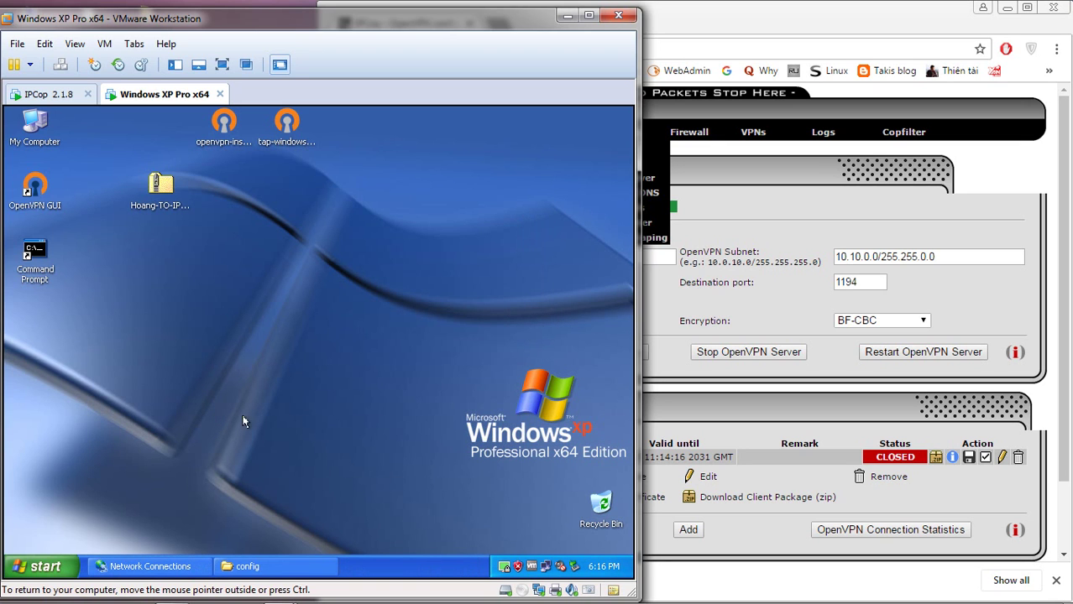
- Open the status window to confirm Current State: Connected
right_click(505, 569)
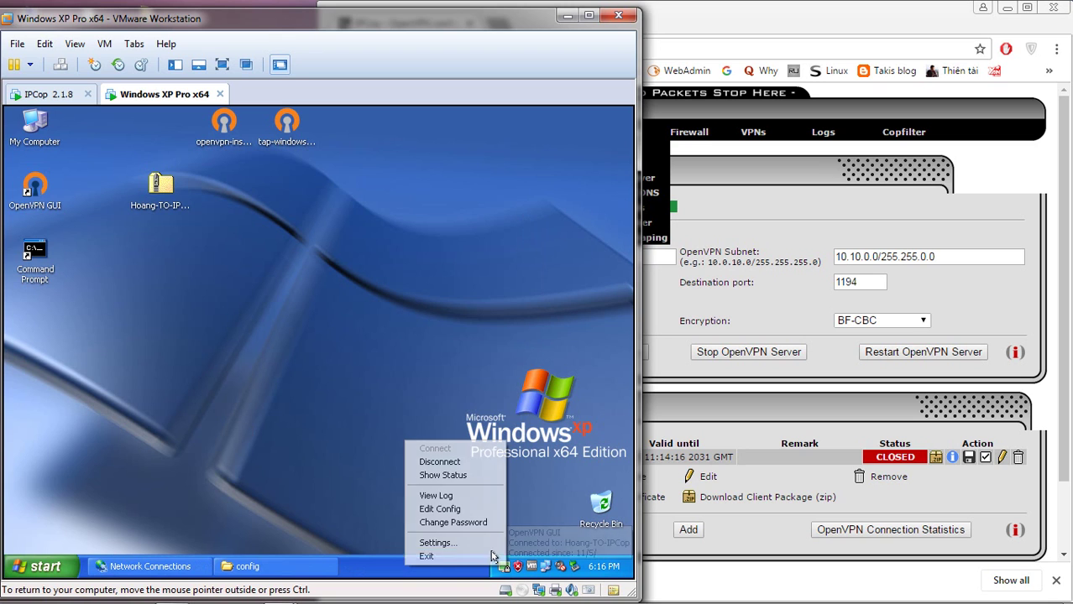
left_click(464, 476)
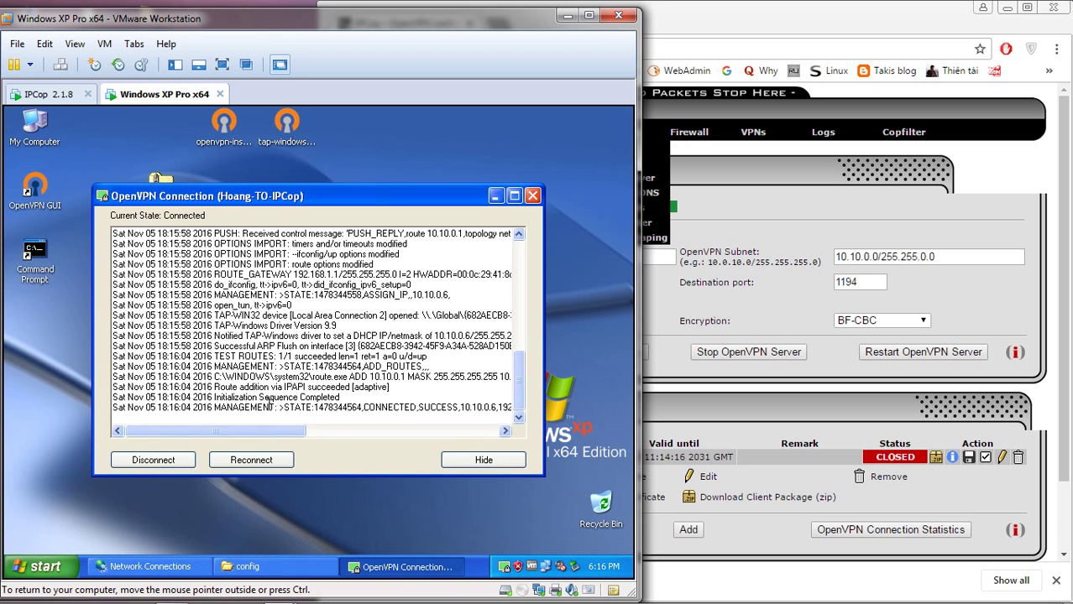
left_click(869, 402)
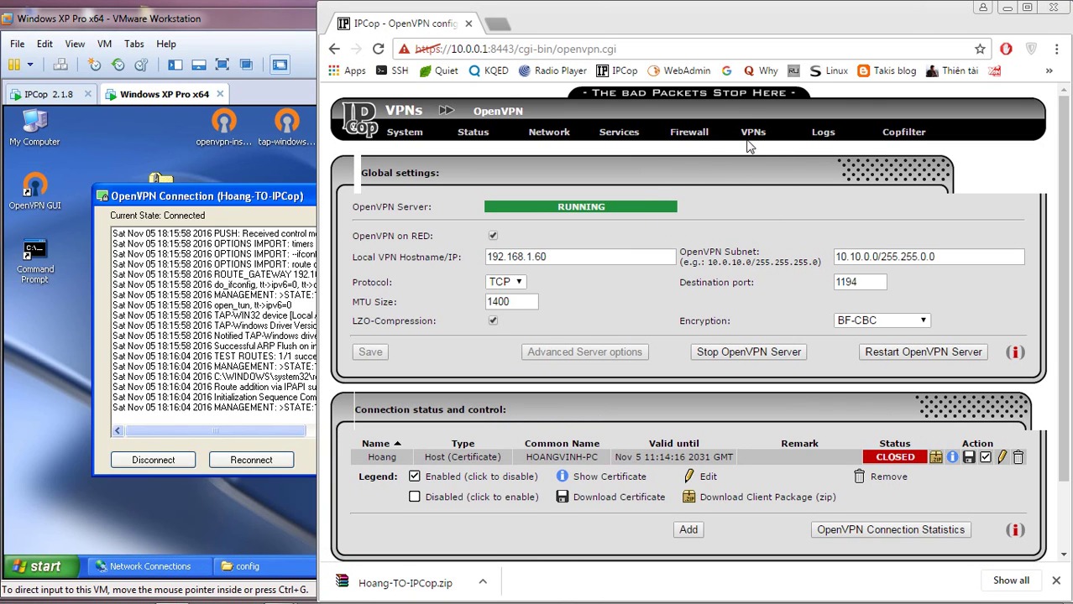
- Reload IPCop's OpenVPN page and compare it with the VM's connection log
mouse_move(751, 136)
left_click(760, 163)
left_click(246, 357)
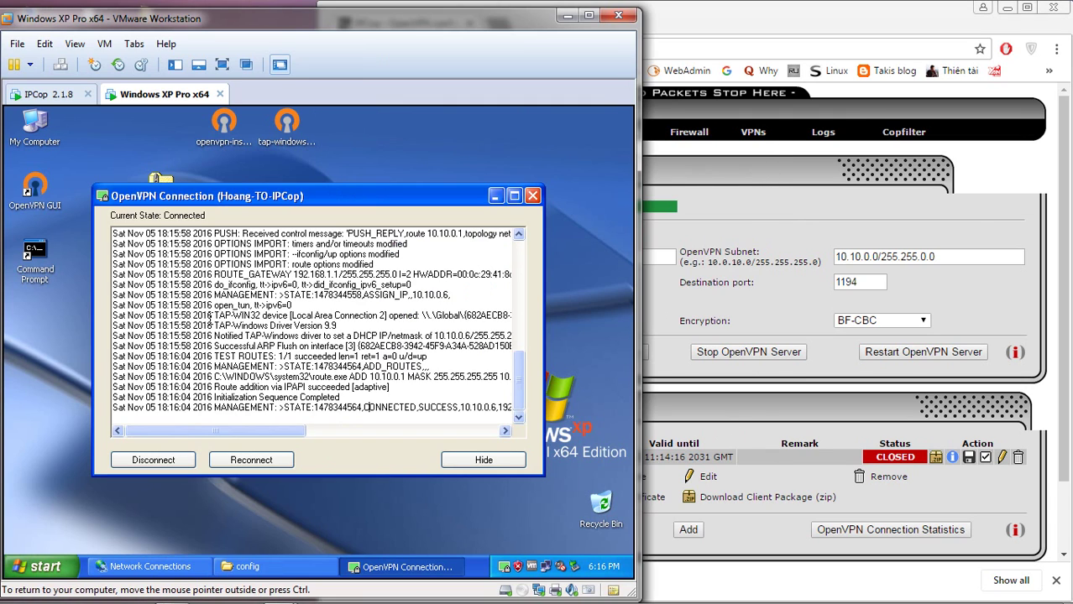
left_click_drag(285, 431, 713, 391)
left_click(792, 159)
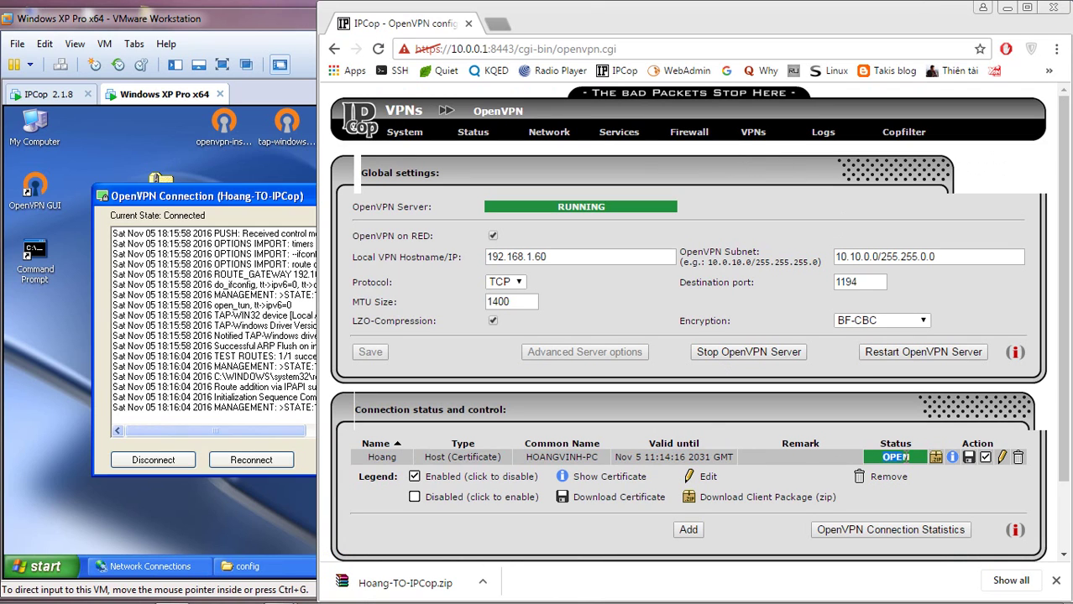
- View OpenVPN Connection Statistics showing the client's real address and virtual address 10.10.0.6
left_click(891, 529)
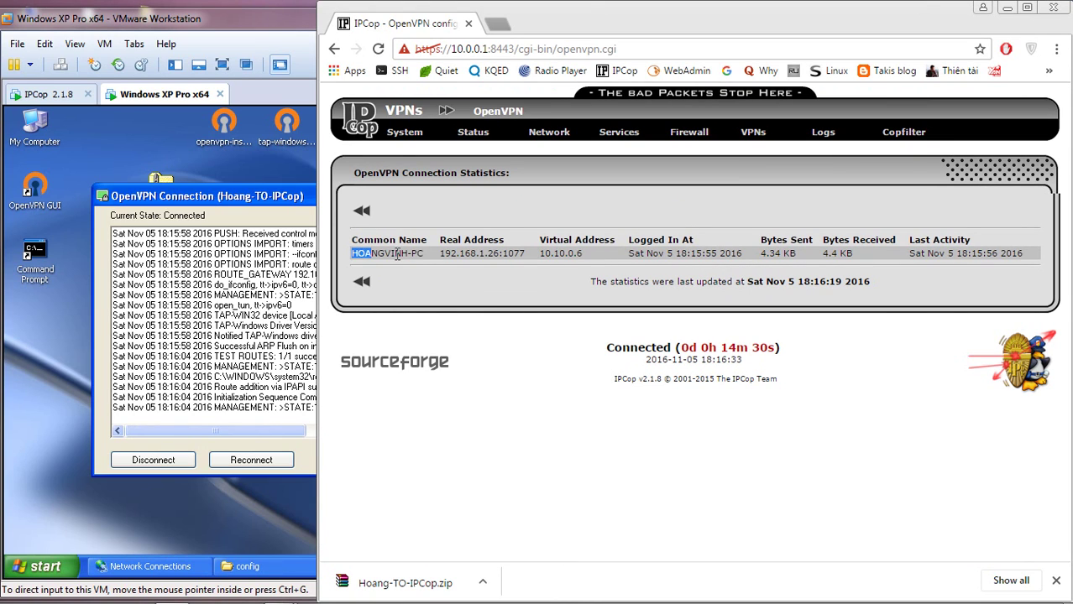
left_click_drag(397, 255, 573, 254)
left_click(525, 267)
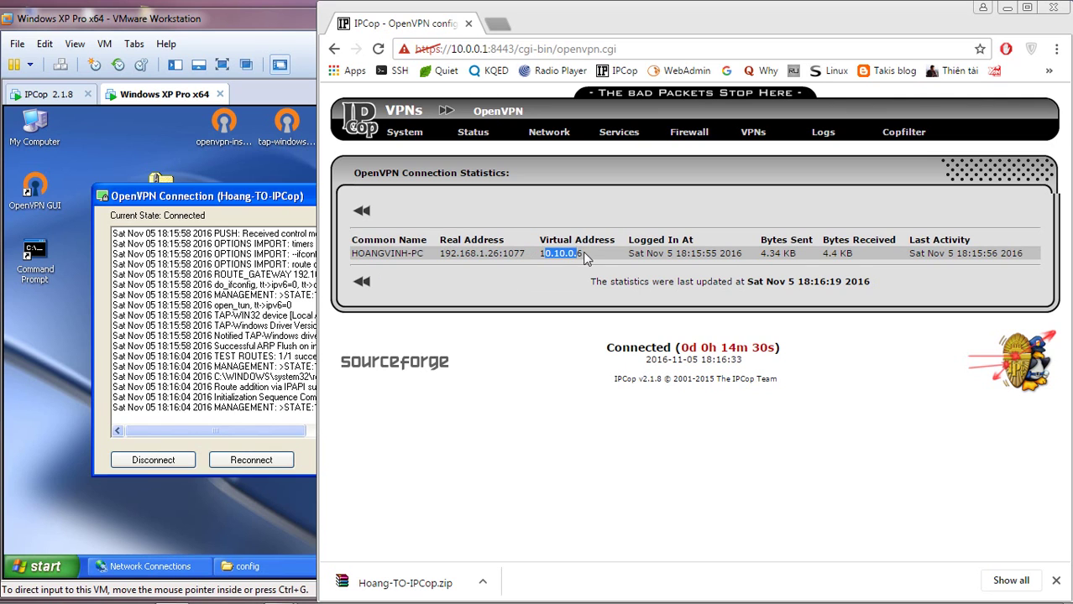
- In the XP VM, show Local Area Connection 2 status as Connected
left_click(14, 326)
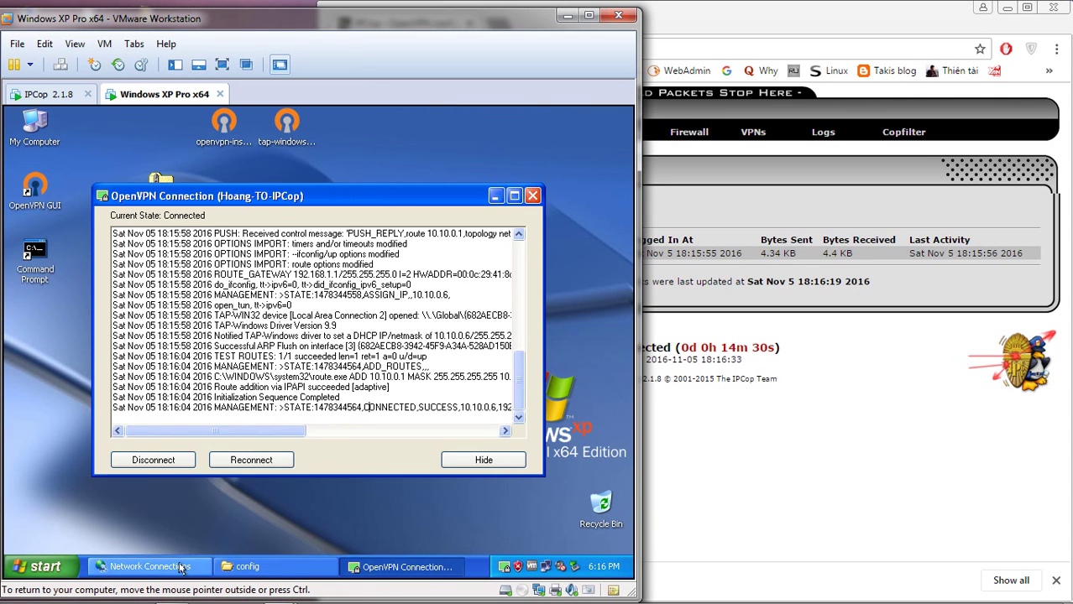
left_click(179, 569)
right_click(406, 331)
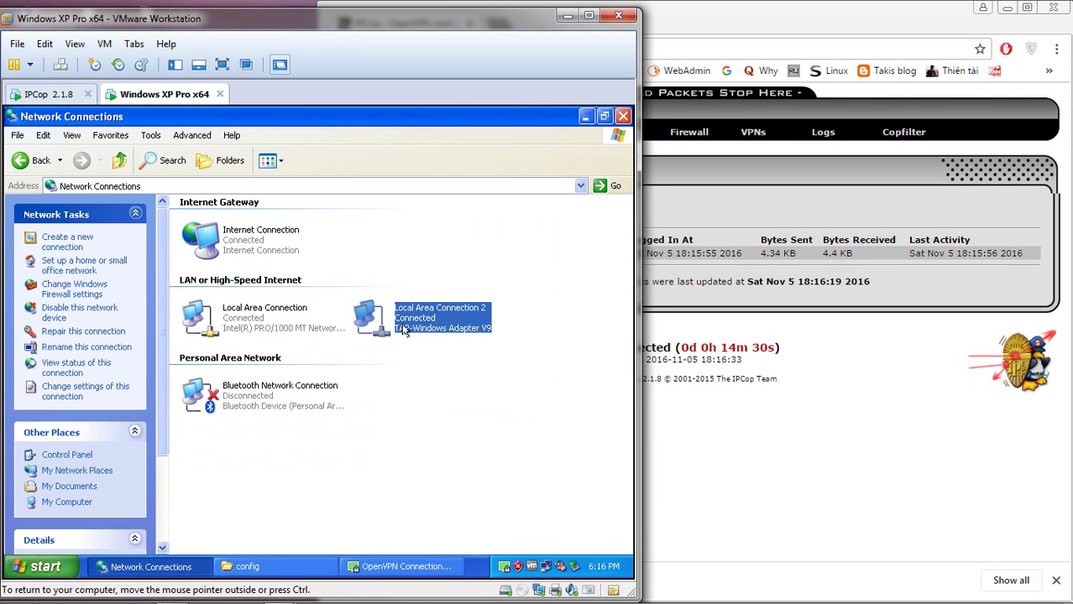
left_click(414, 346)
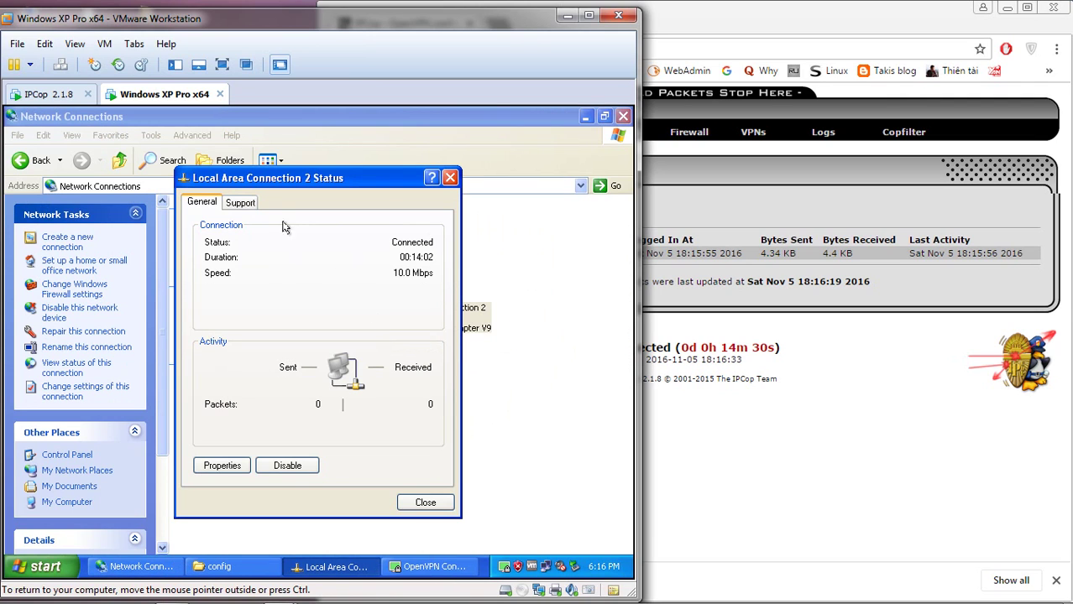